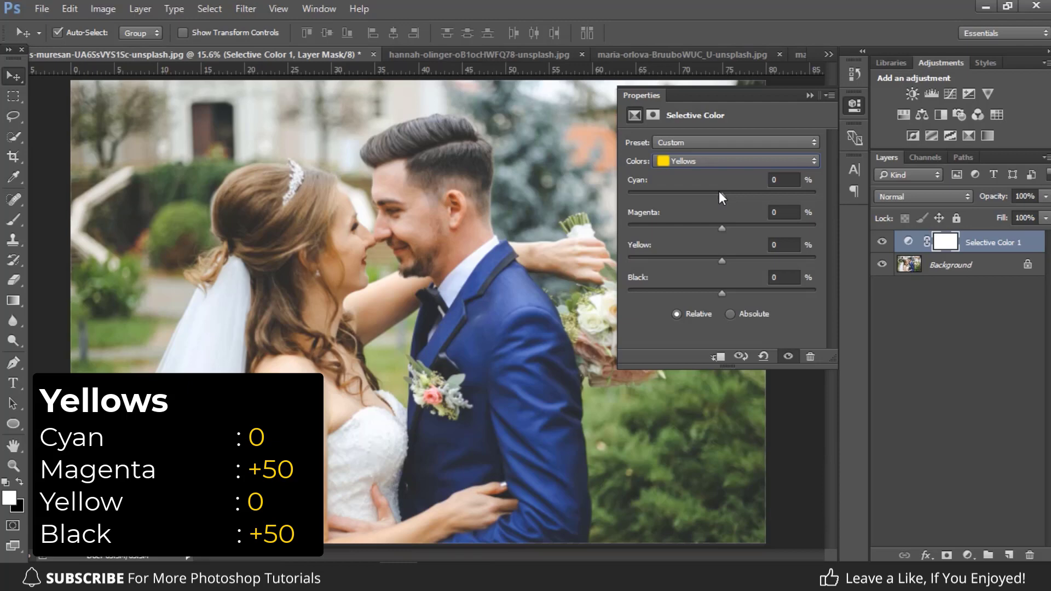
Step: Set the Yellows range of the Selective Color adjustment to Magenta 50% and Black 50%
left_click(769, 212)
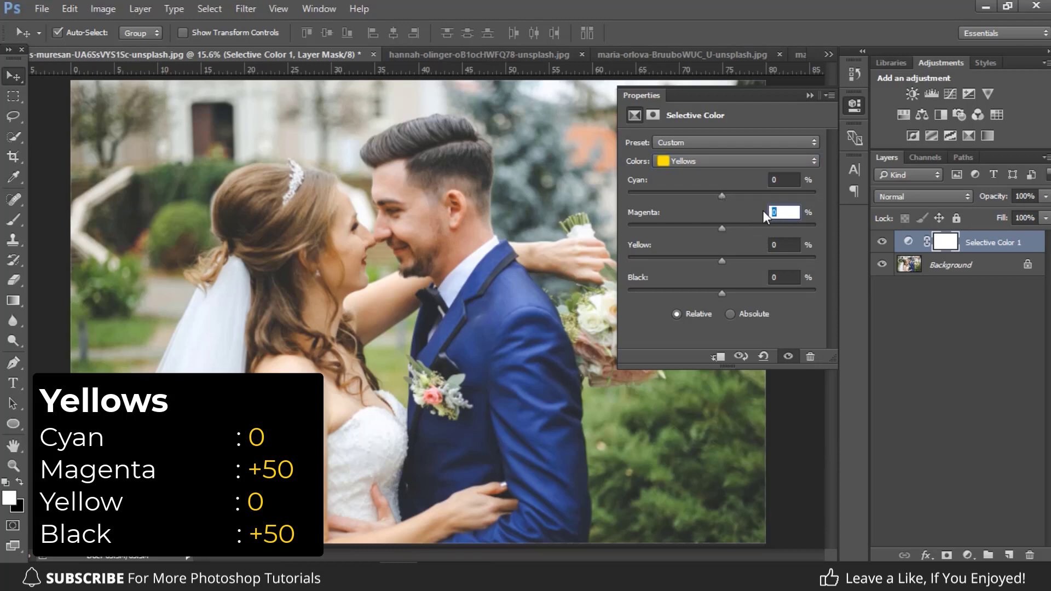
type("50")
left_click(770, 277)
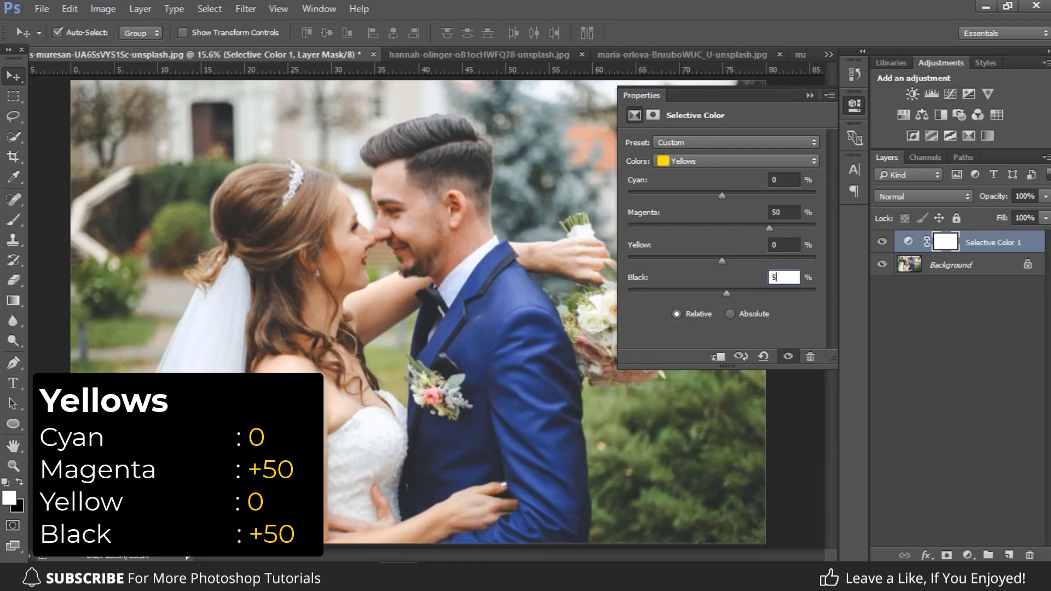
type("50")
left_click(775, 245)
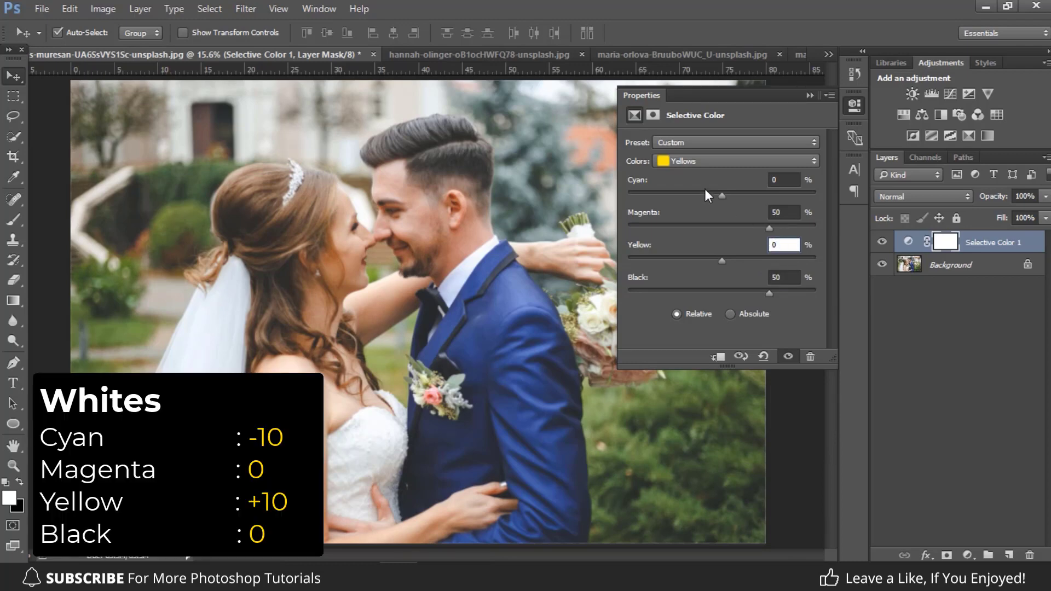
Step: Set the Whites range of the Selective Color adjustment to Cyan -10% and Yellow 10%
left_click(704, 158)
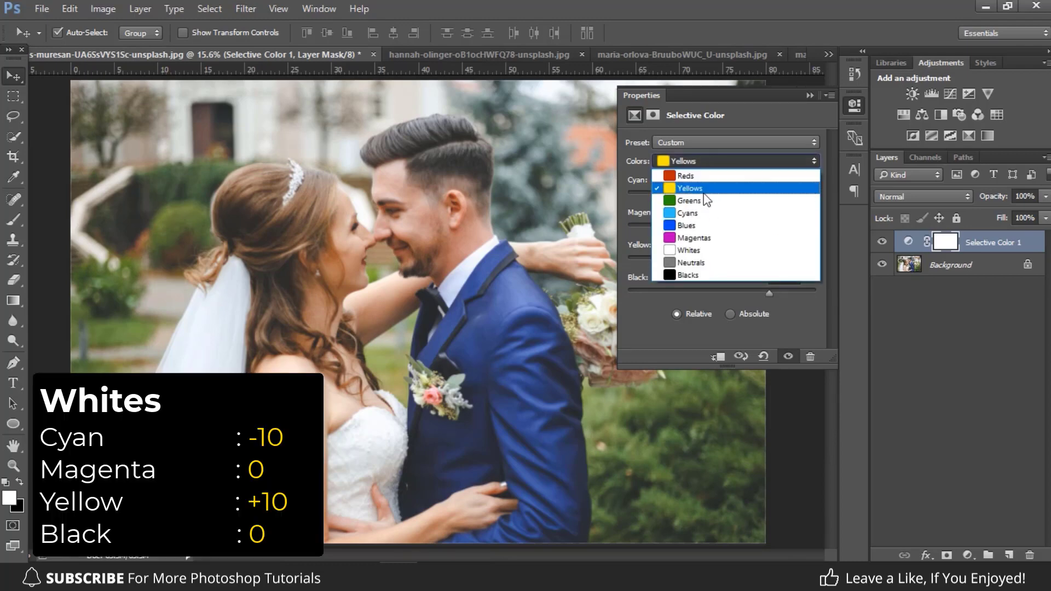
left_click(695, 249)
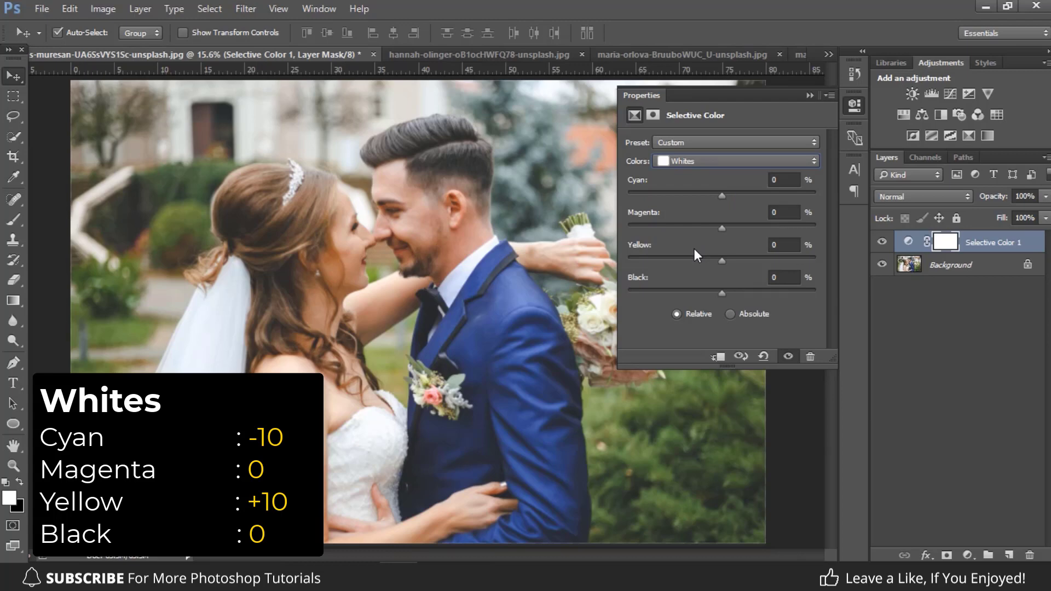
left_click(790, 180)
type("-10")
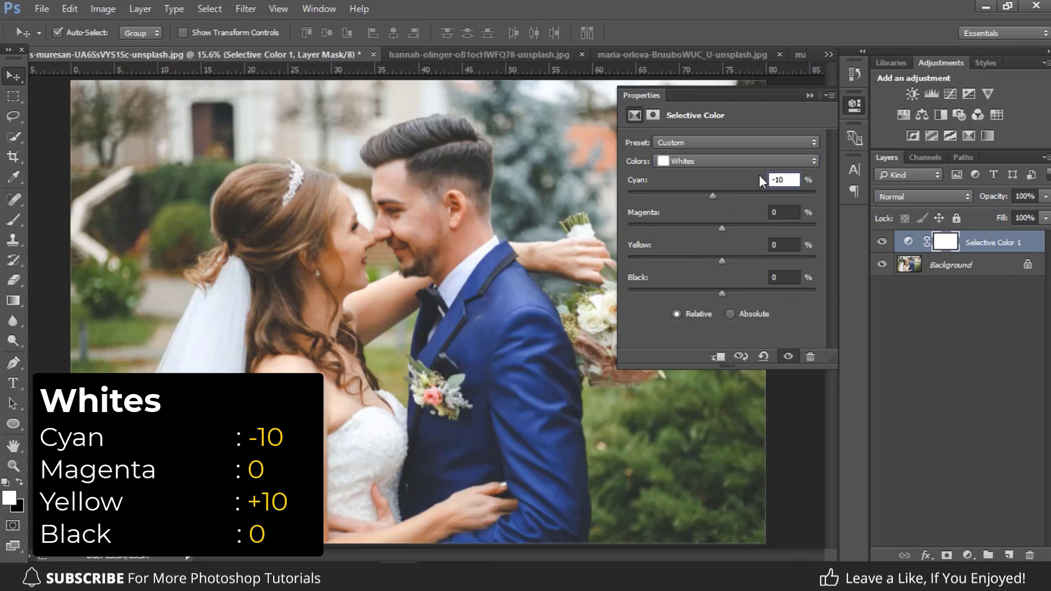
left_click(773, 245)
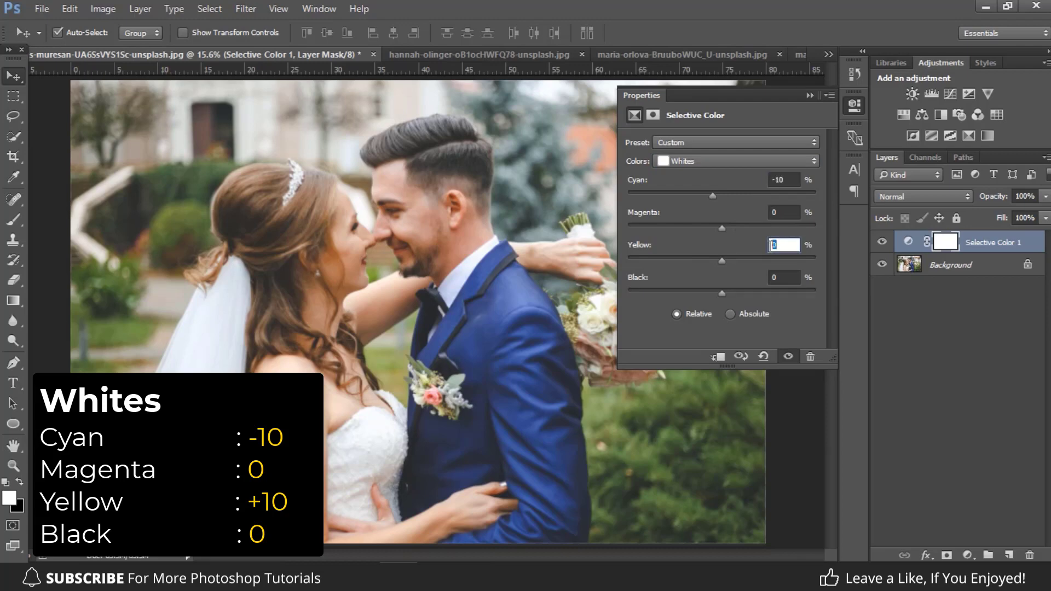
type("10")
left_click(783, 211)
Step: Set the Neutrals range of the Selective Color adjustment to Cyan -10% and Yellow 10%
left_click(696, 159)
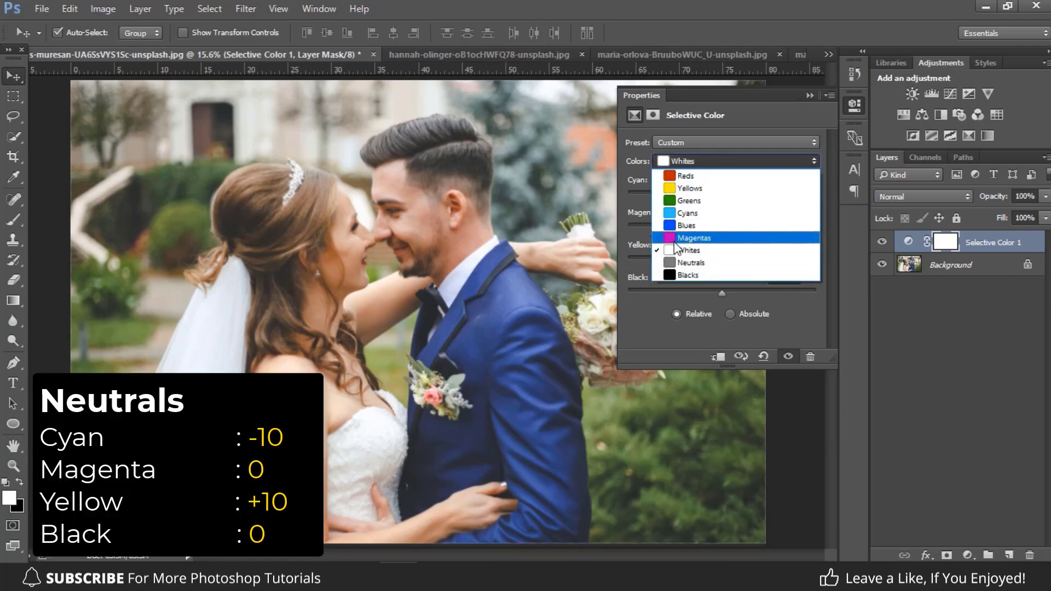
left_click(681, 262)
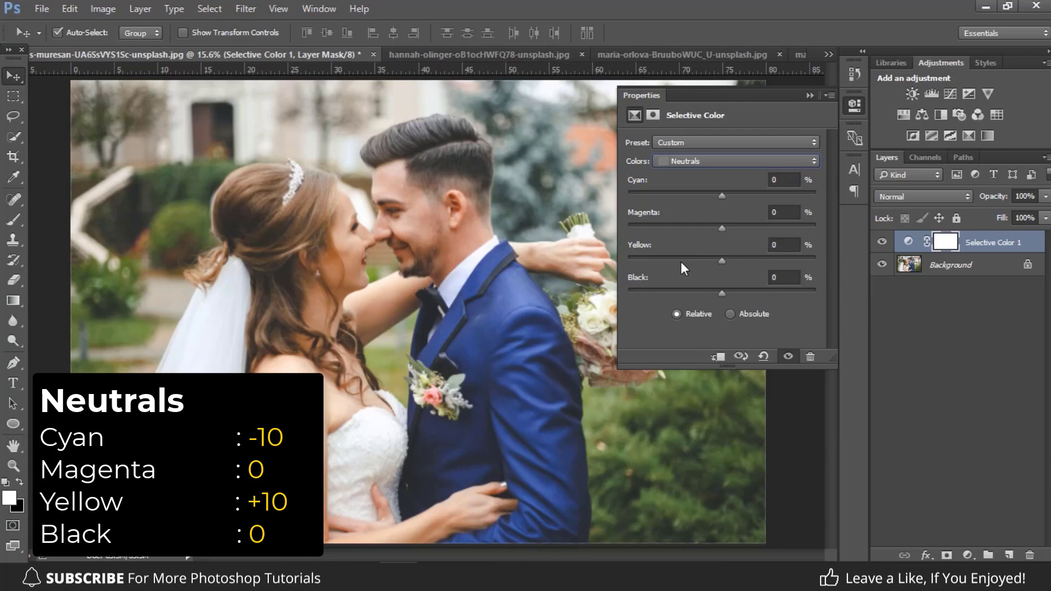
left_click(800, 180)
type("-10")
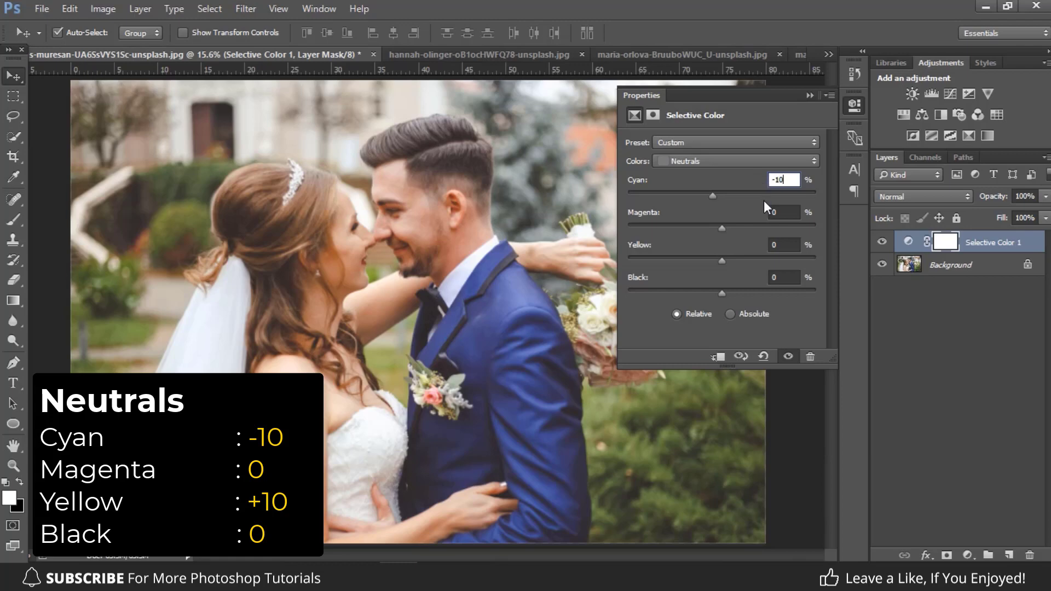
left_click(777, 245)
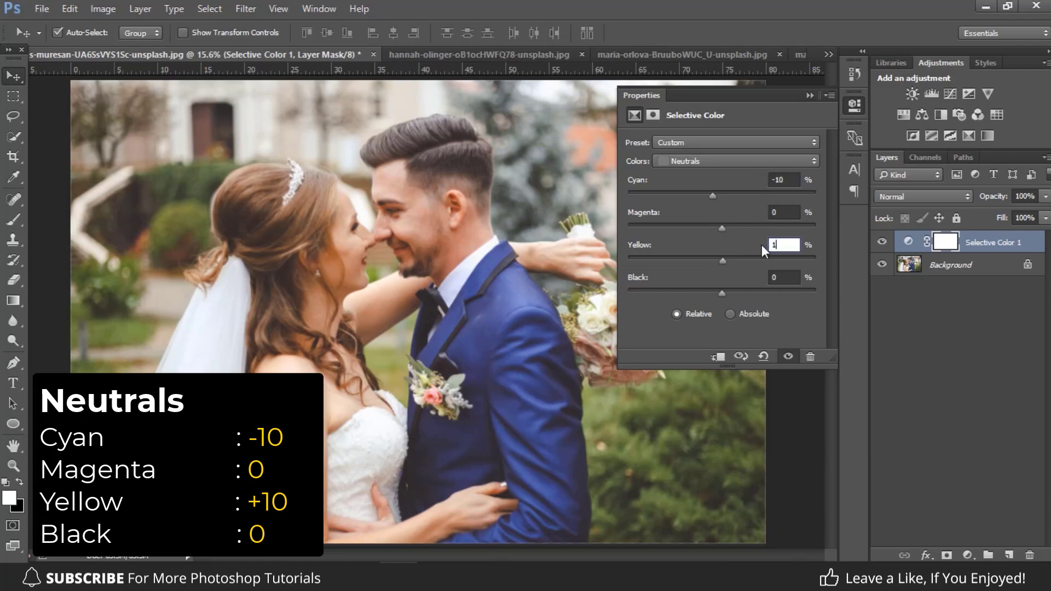
type("10")
left_click(781, 278)
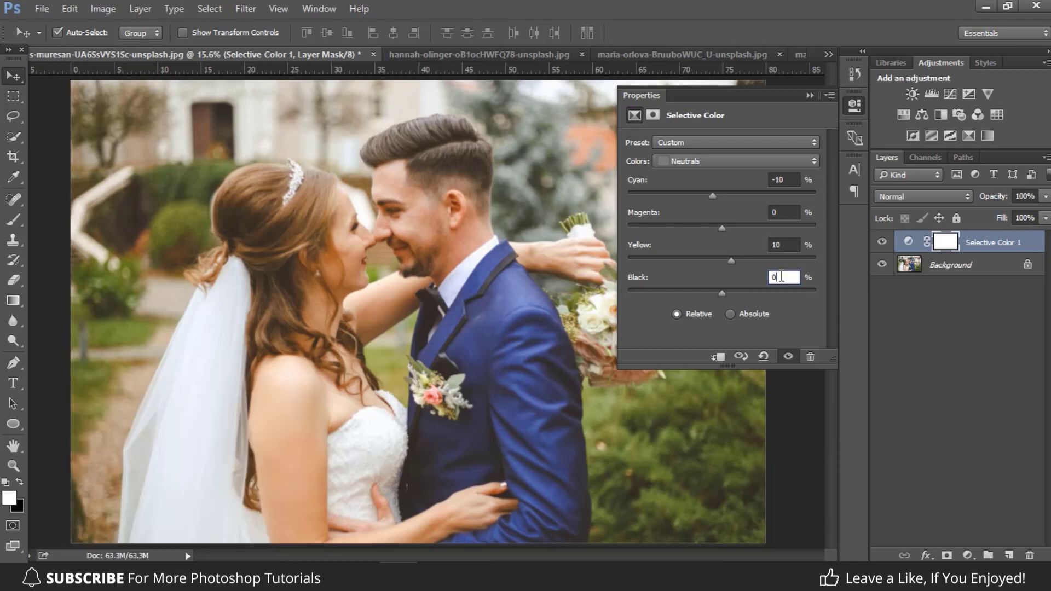
Step: Set the Blacks range of the Selective Color adjustment to Cyan -10%
left_click(709, 156)
left_click(687, 275)
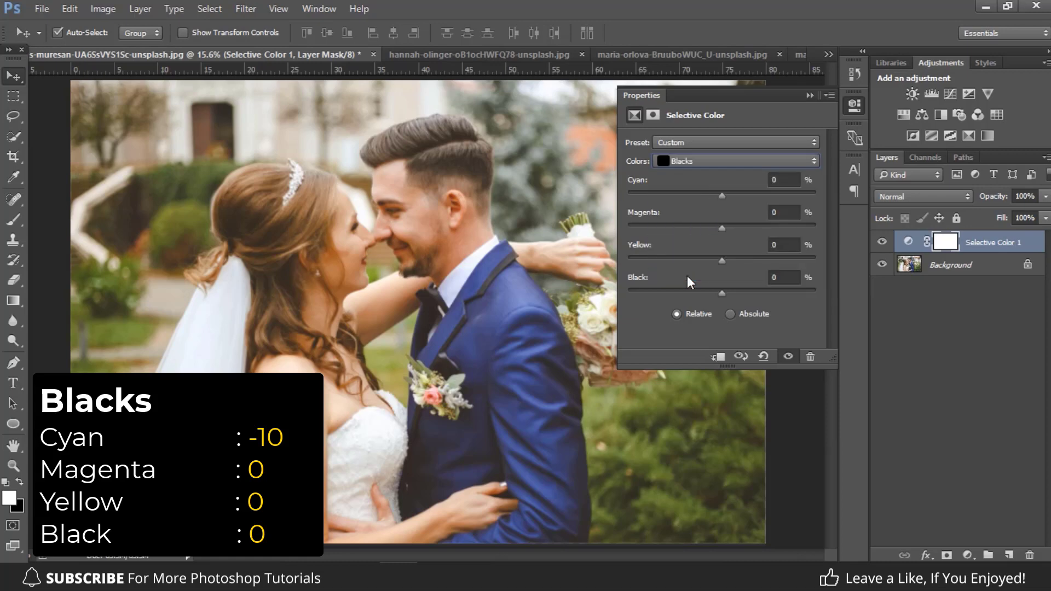
left_click(797, 187)
type("-10")
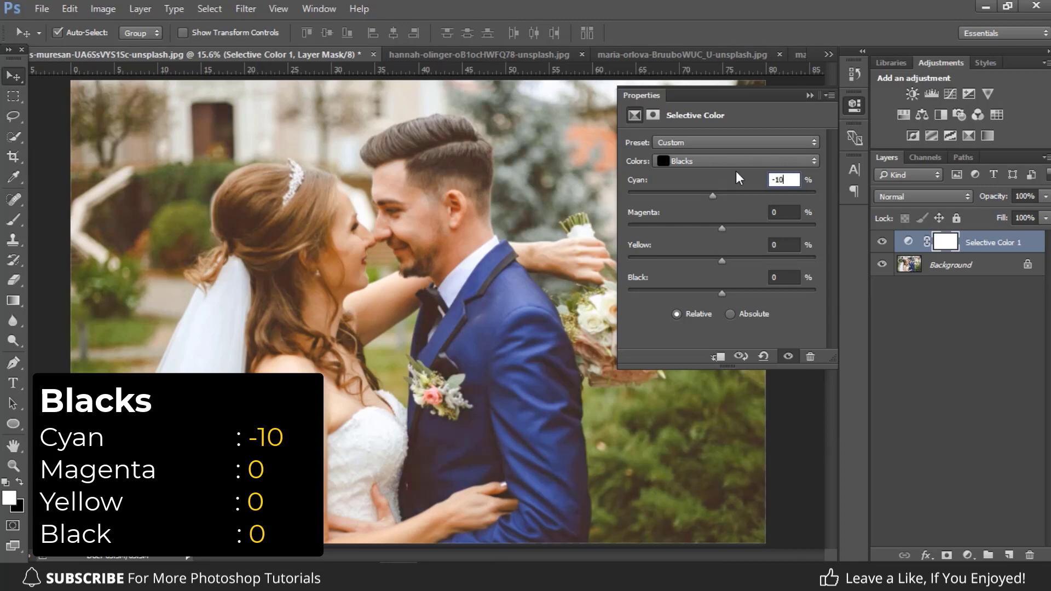
left_click(777, 213)
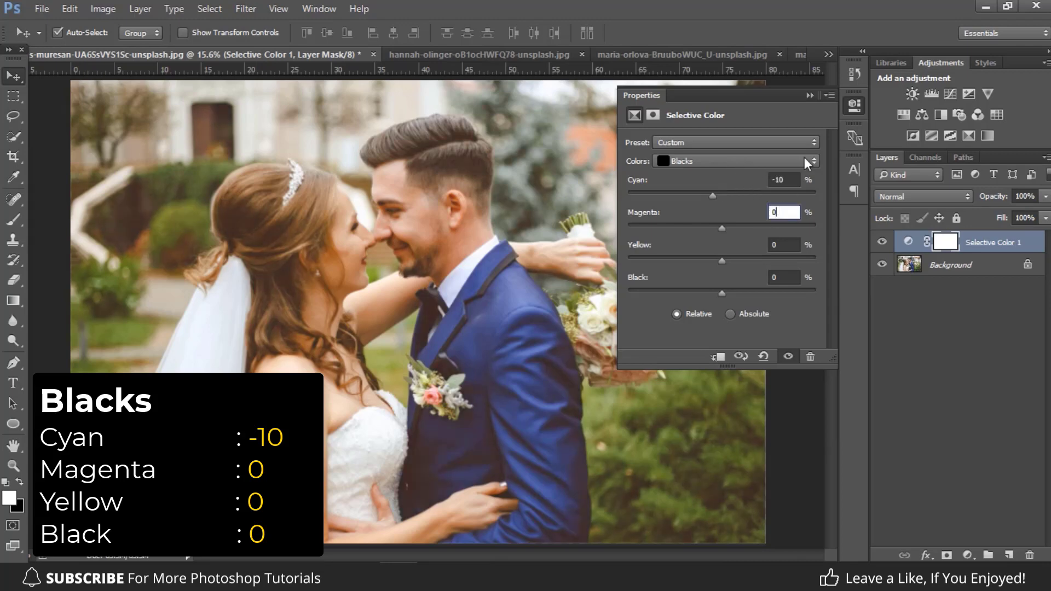
Step: Collapse the adjustment properties and compare the photo with the Selective Color layer hidden and shown
left_click(810, 95)
left_click(882, 242)
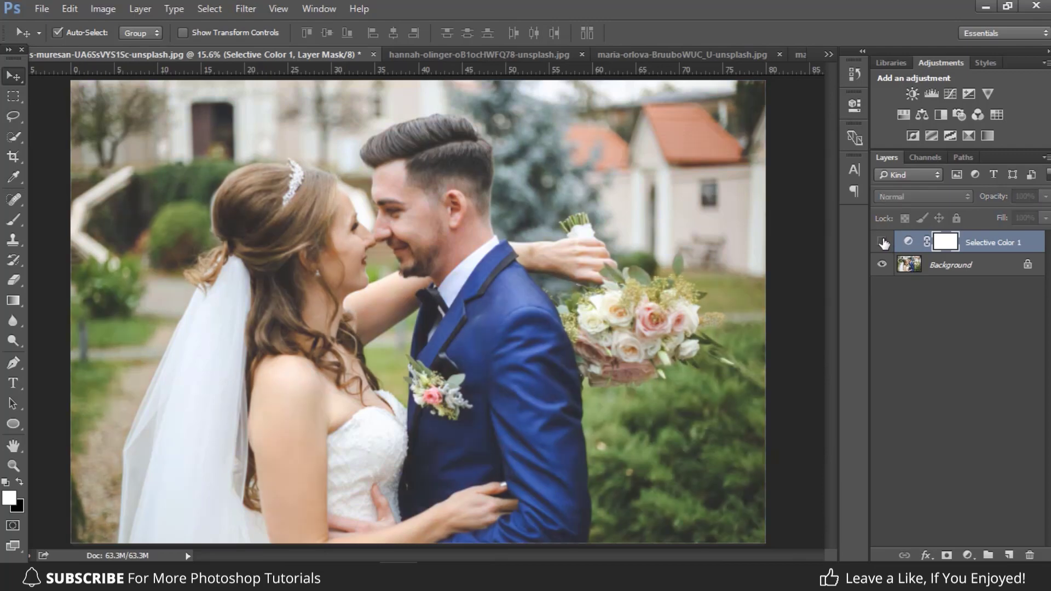
left_click(882, 242)
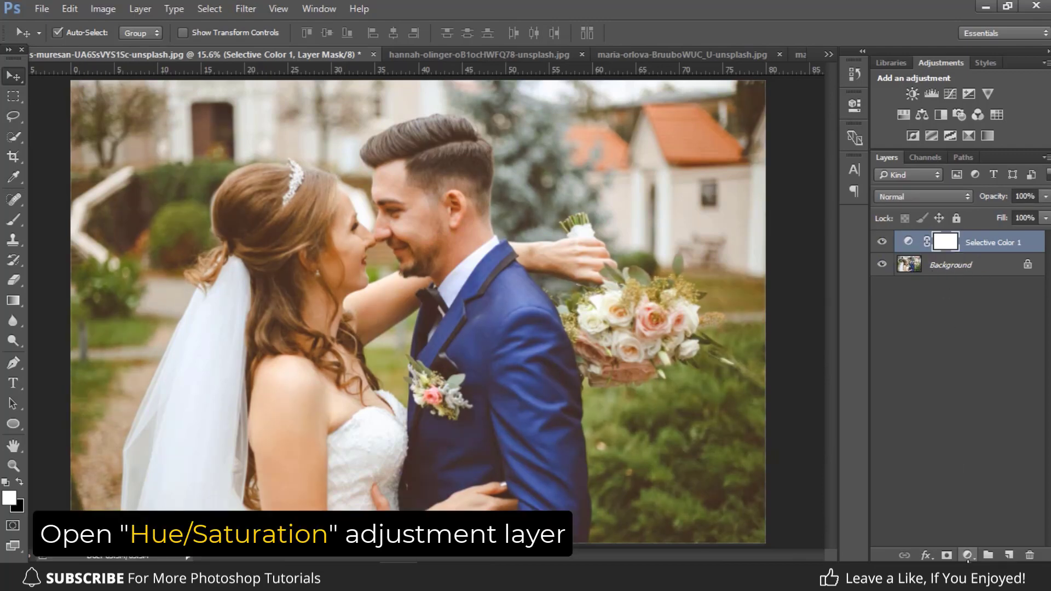
Step: Add a Hue/Saturation adjustment layer and set its Yellows range to Saturation -70 and Lightness 50
left_click(967, 555)
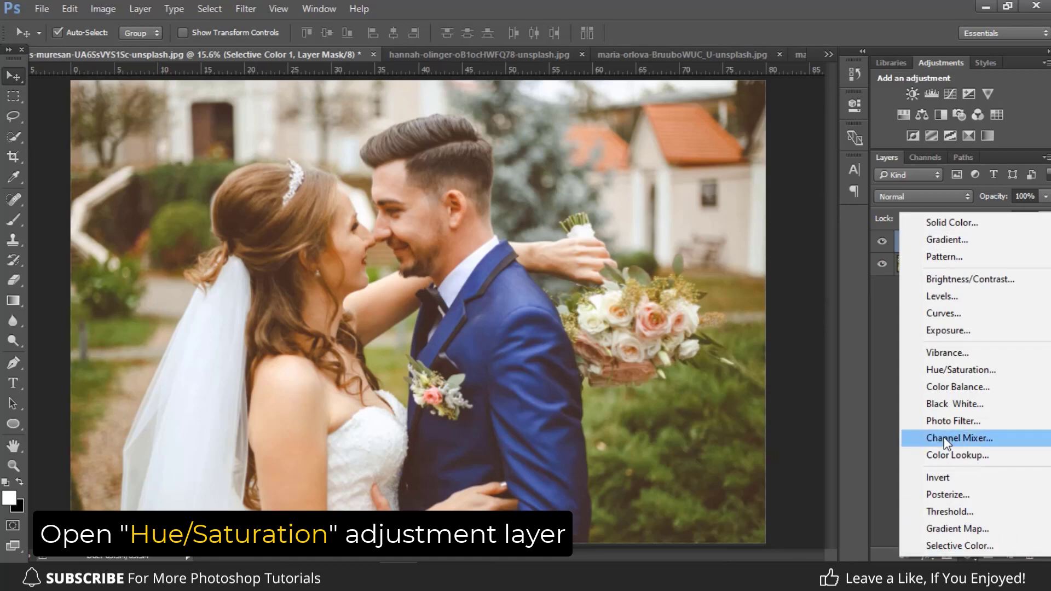
left_click(939, 371)
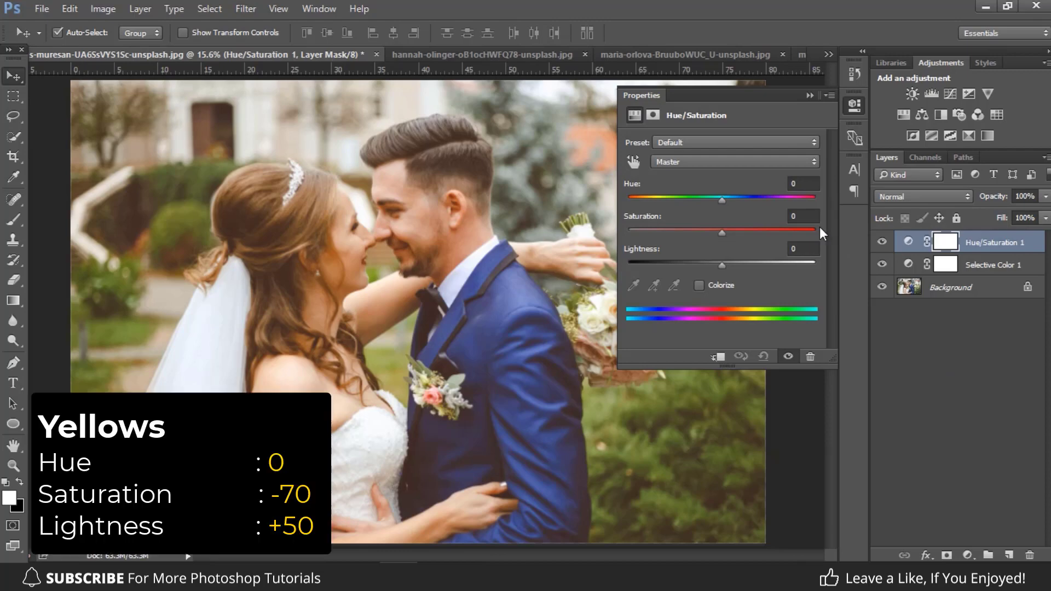
left_click(694, 161)
left_click(672, 194)
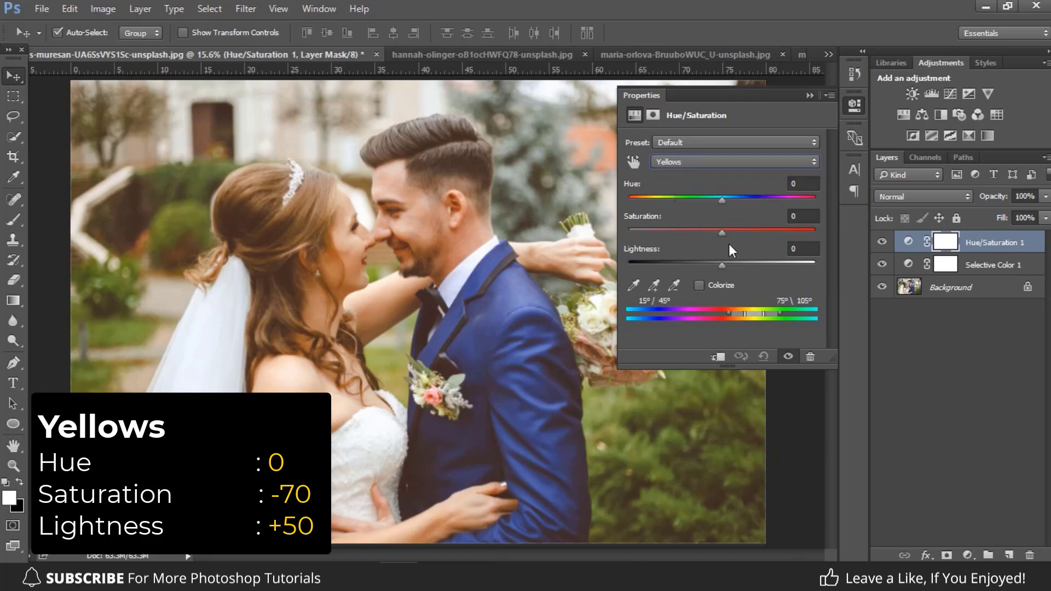
left_click(794, 216)
type("-70")
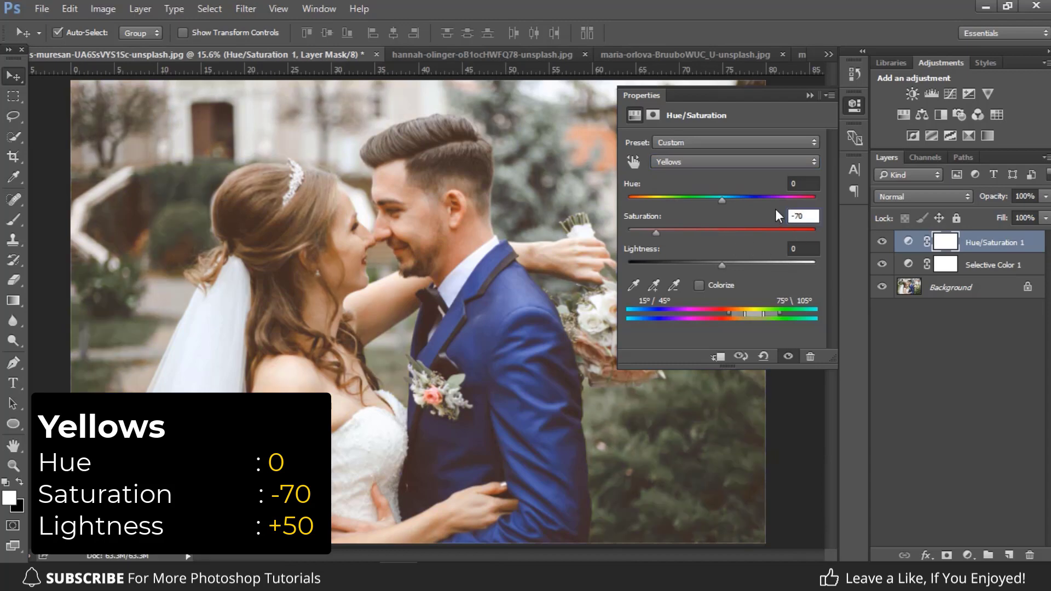
left_click(791, 250)
type("50")
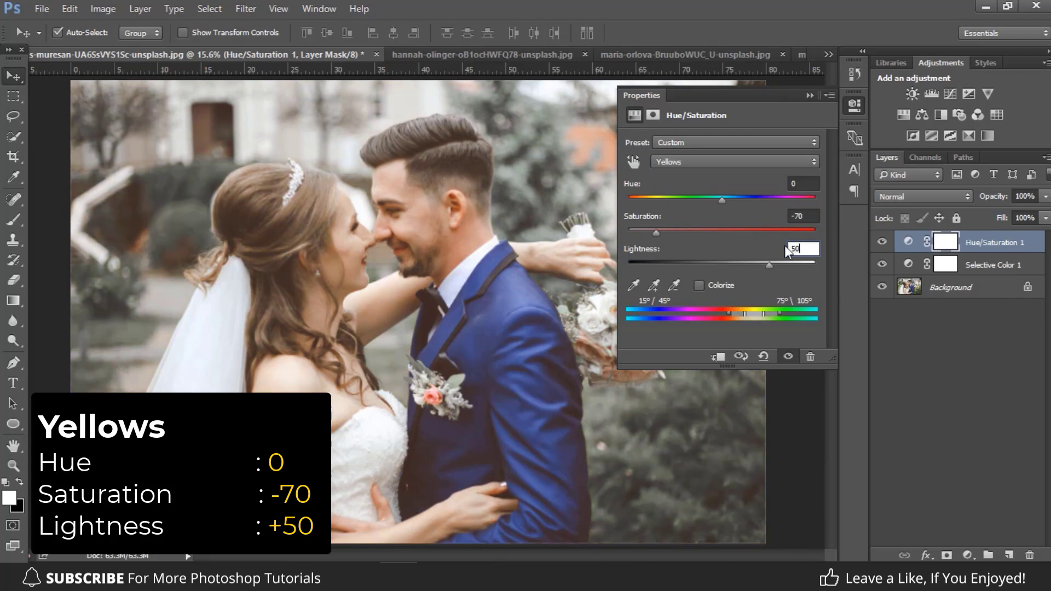
left_click(799, 216)
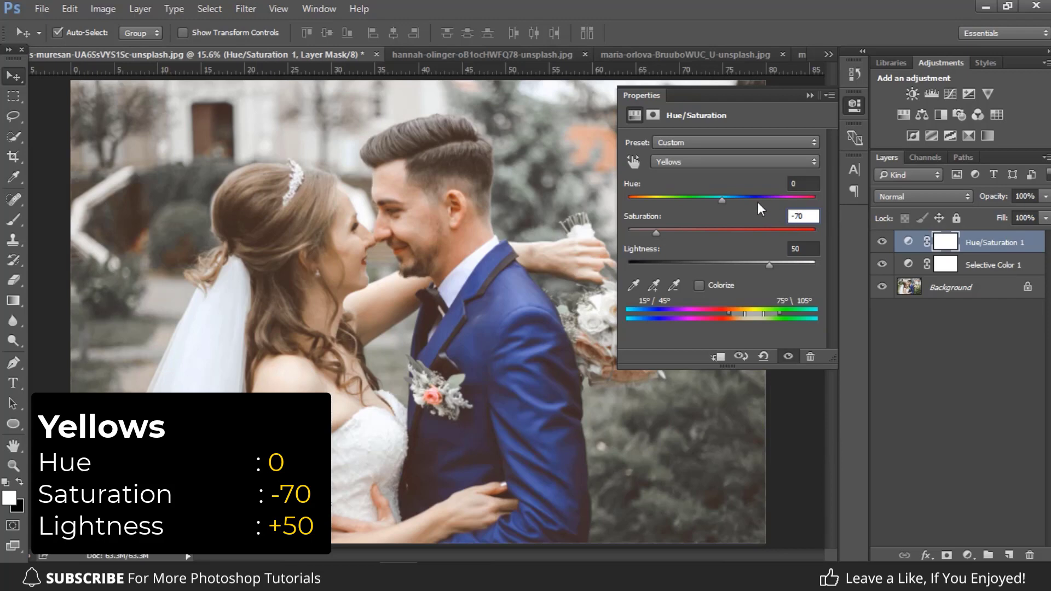
Step: Set the Saturation of the Greens range to -70 in the Hue/Saturation adjustment
left_click(701, 165)
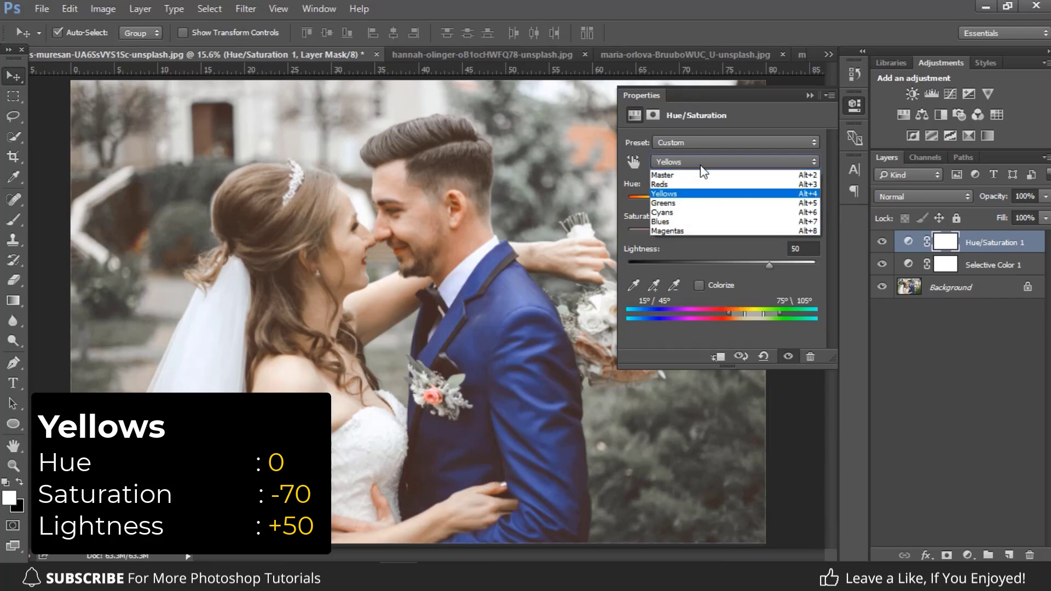
left_click(663, 203)
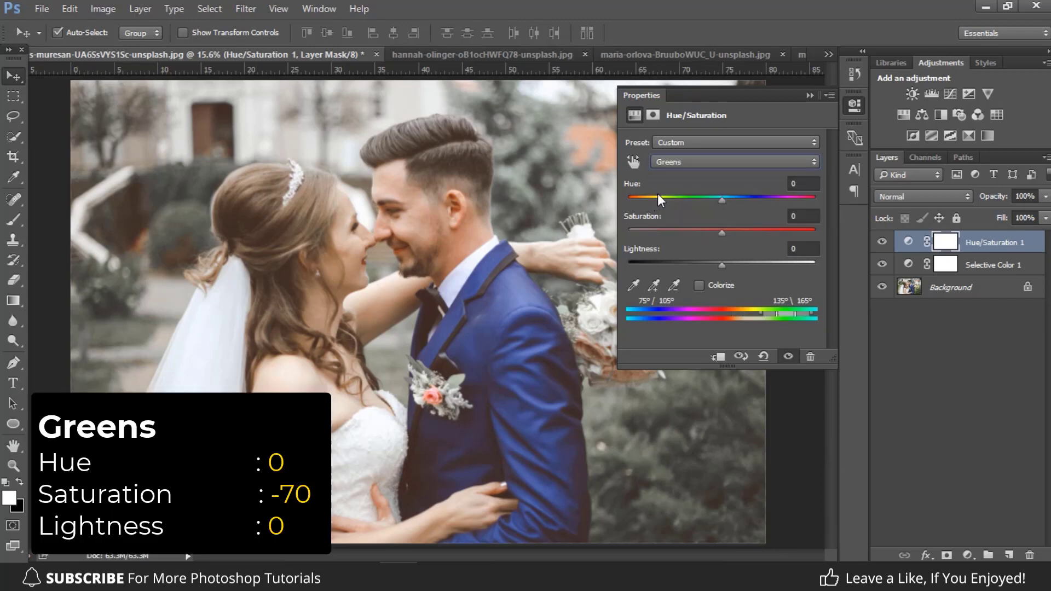
left_click(794, 216)
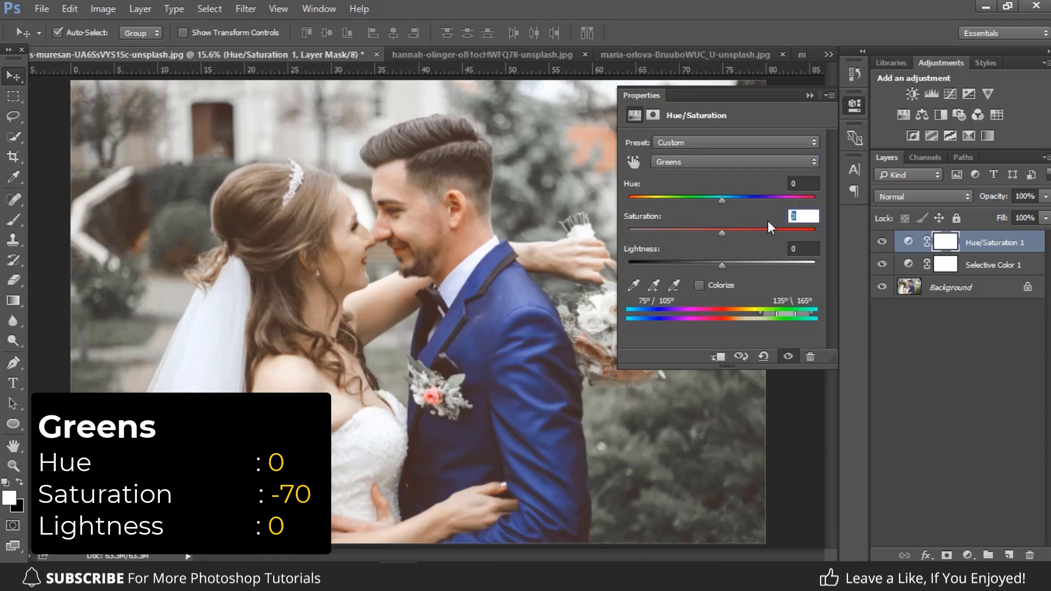
type("-70")
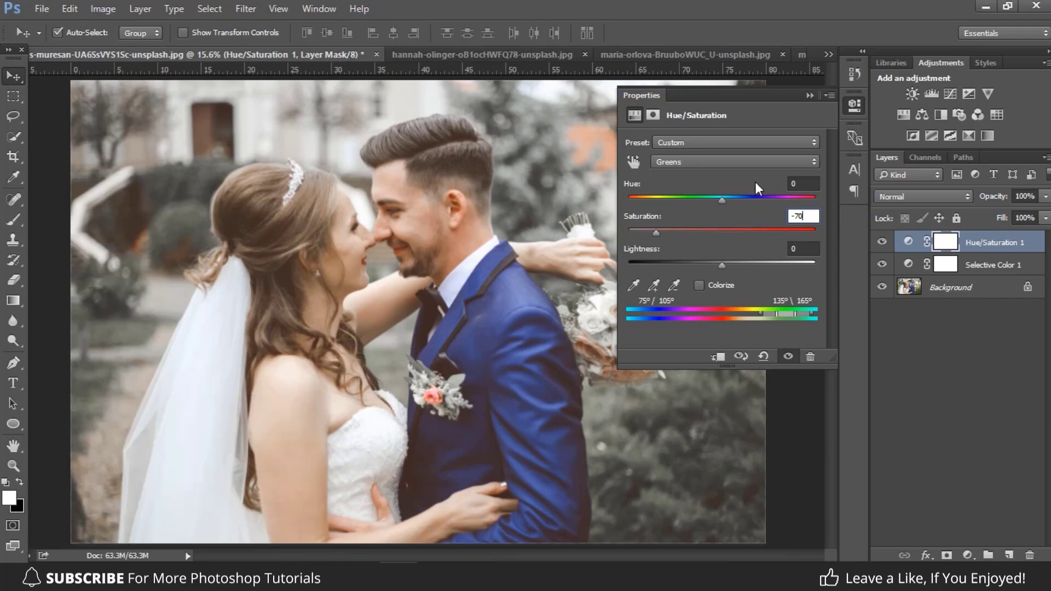
Step: Set the Saturation of the Cyans range to -70 in the Hue/Saturation adjustment
left_click(726, 162)
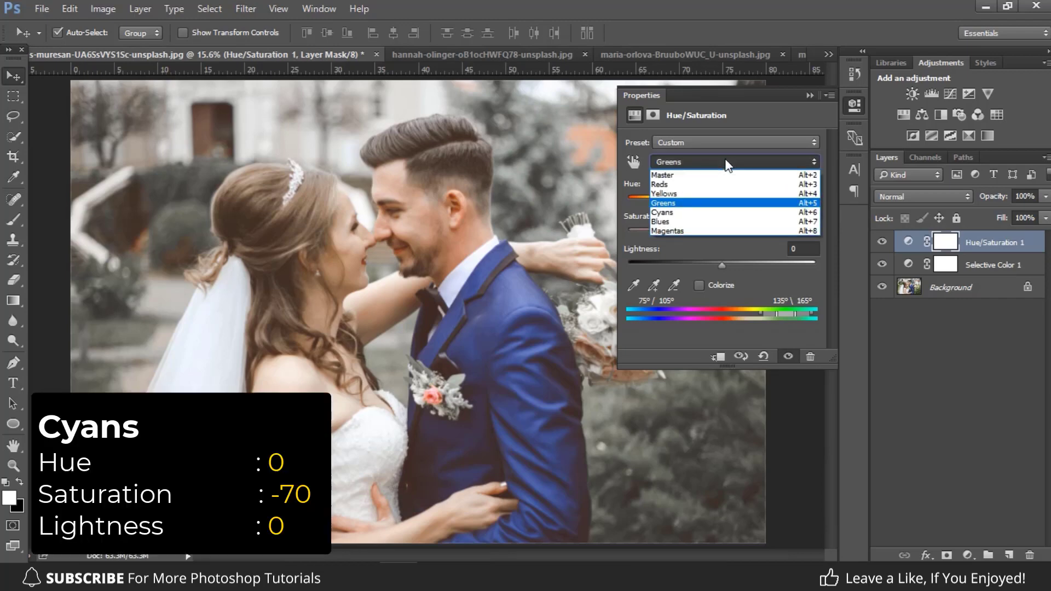
left_click(672, 212)
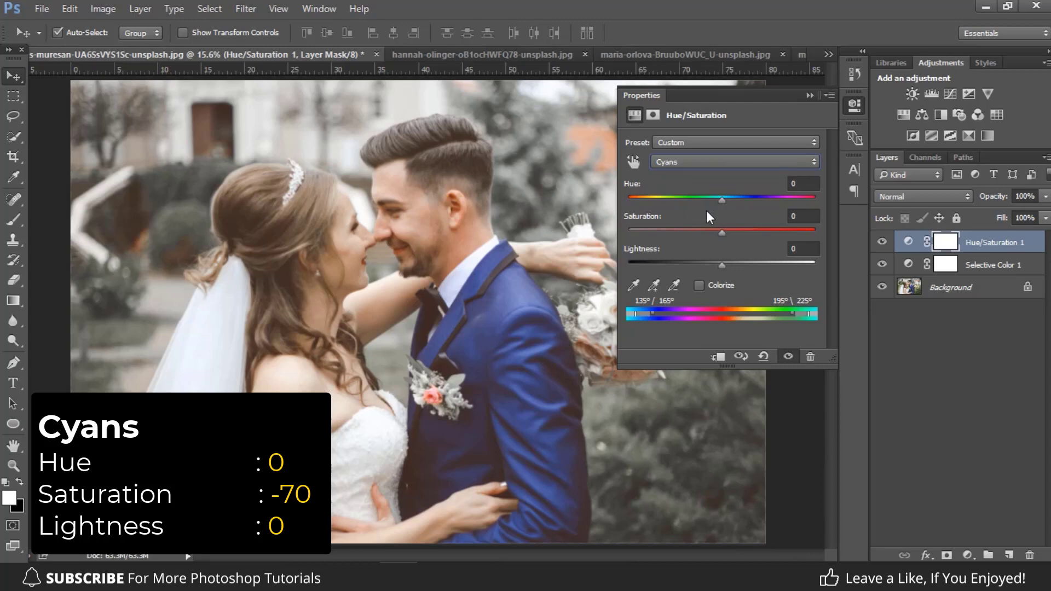
left_click(804, 216)
type("-70")
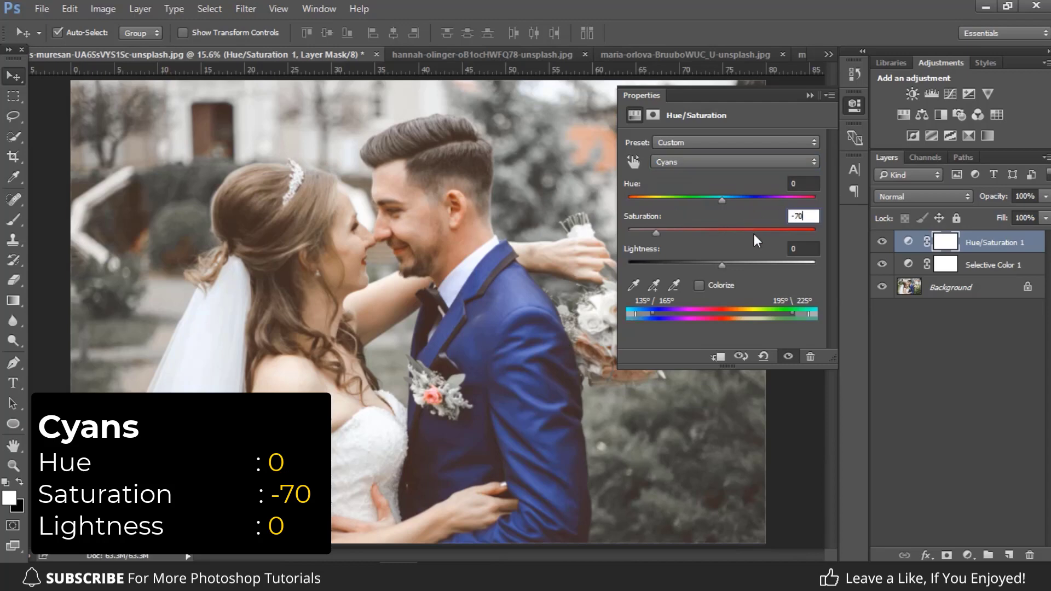
Step: Set the Saturation of the Blues range to -70 in the Hue/Saturation adjustment
left_click(678, 162)
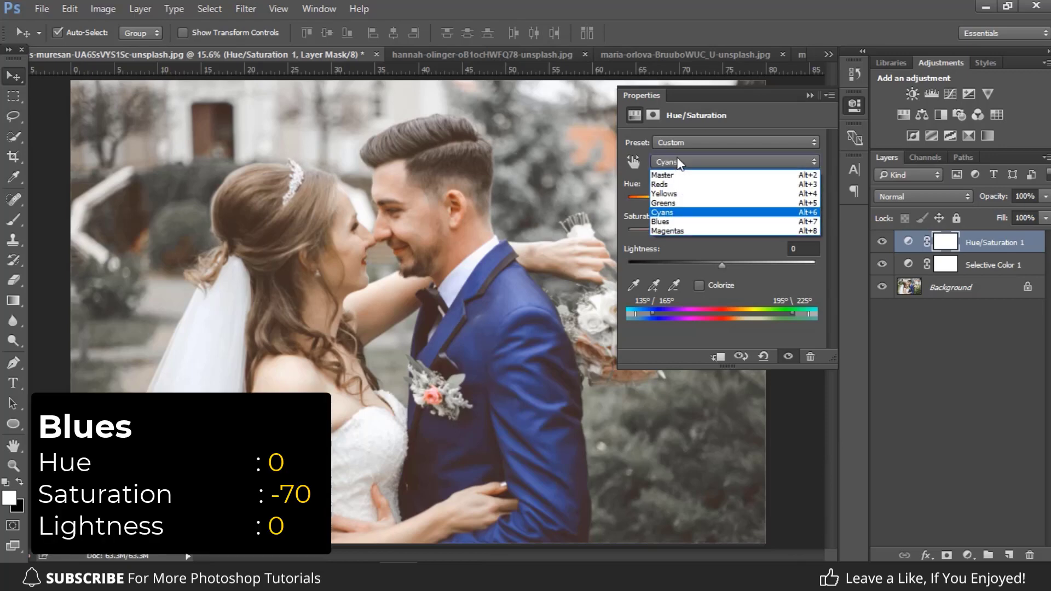
left_click(664, 223)
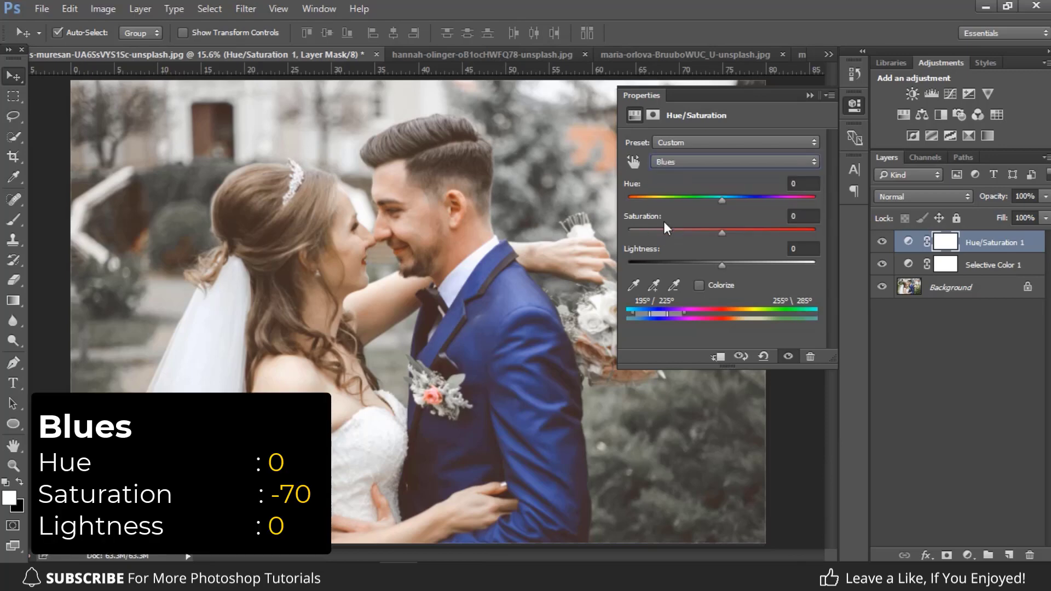
left_click(802, 219)
type("-70")
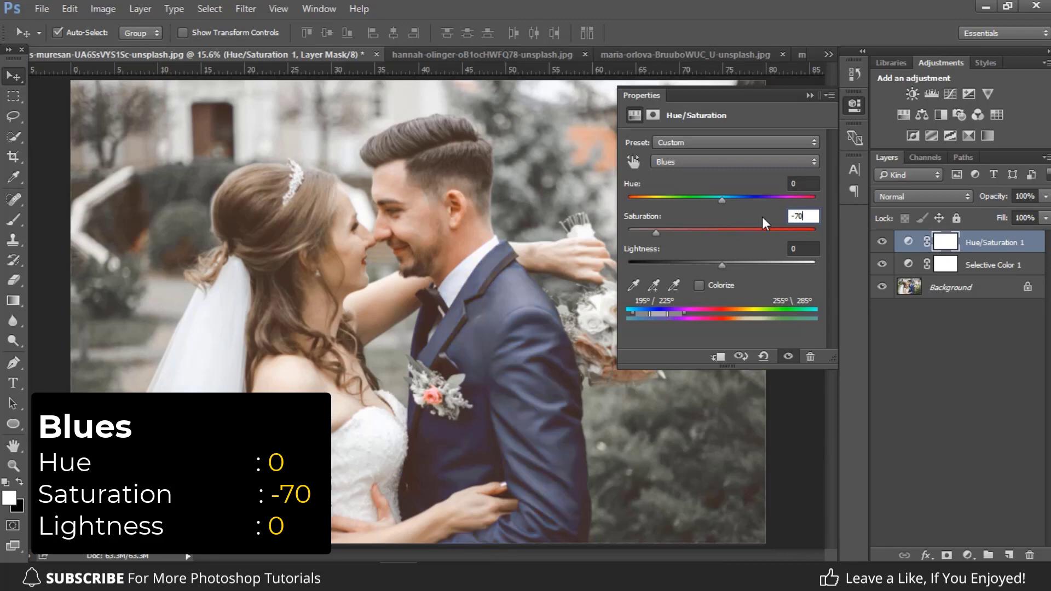
left_click(804, 184)
Step: Collapse the adjustment properties and compare the photo with the Hue/Saturation layer hidden and shown
left_click(810, 97)
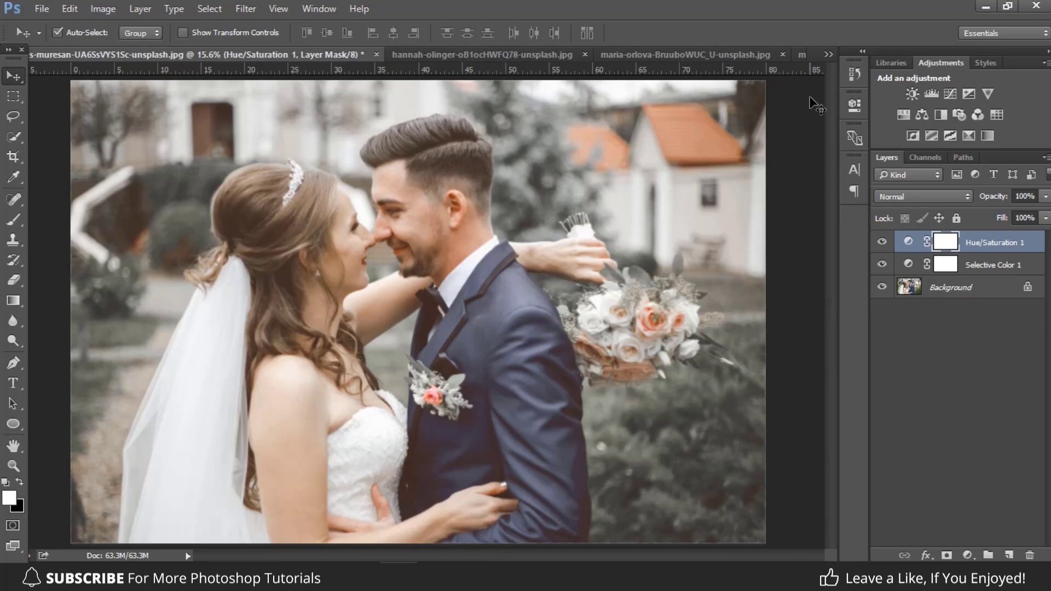
left_click(882, 244)
left_click(881, 243)
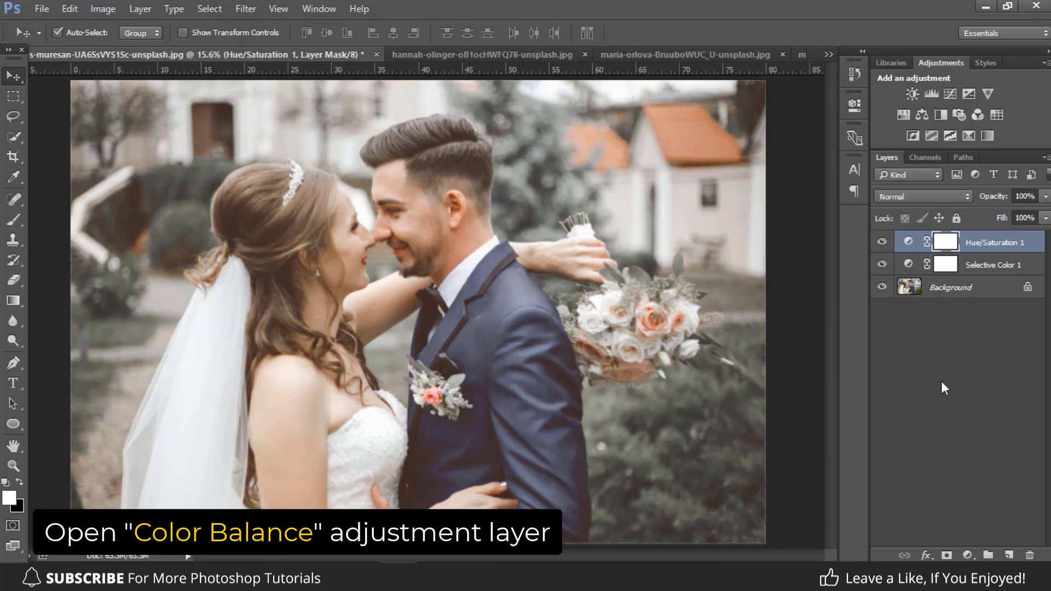
Step: Add a Color Balance adjustment layer above the Hue/Saturation layer
left_click(966, 554)
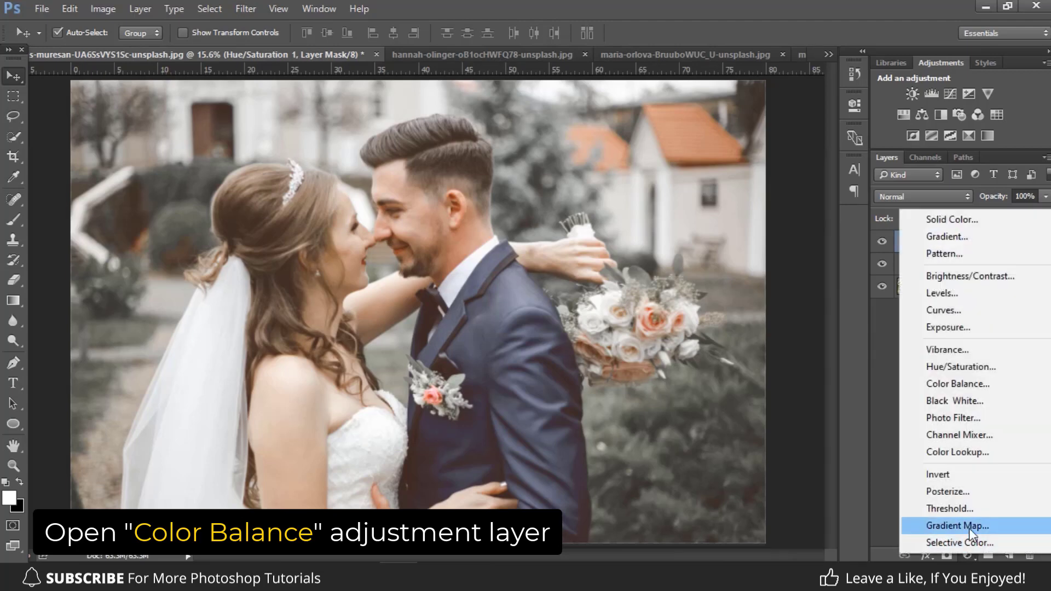
left_click(961, 386)
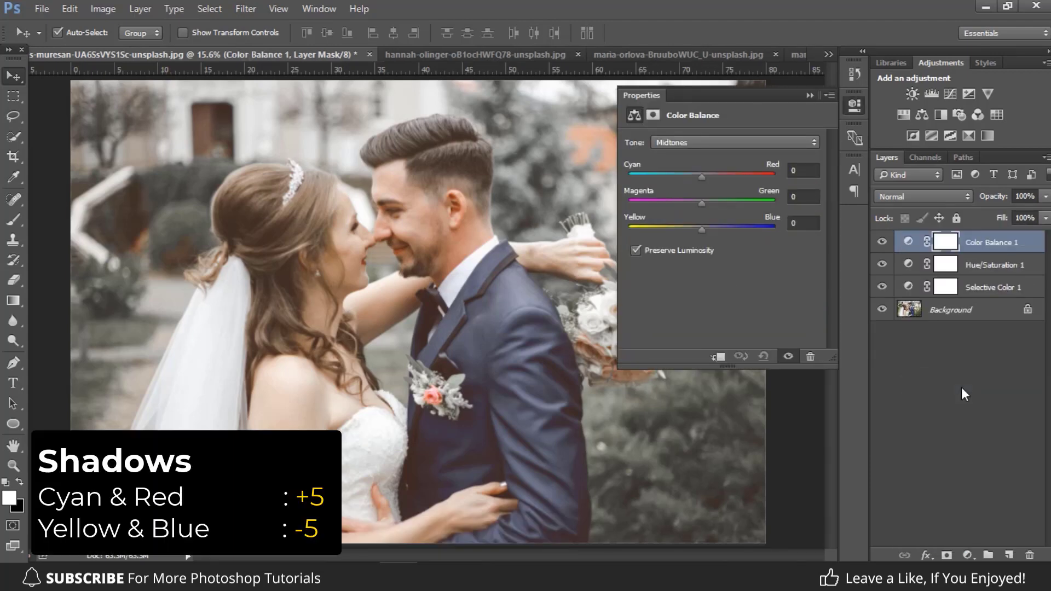
Step: Set the Shadows tone of the Color Balance adjustment to Cyan–Red +5 and Yellow–Blue -5
left_click(676, 143)
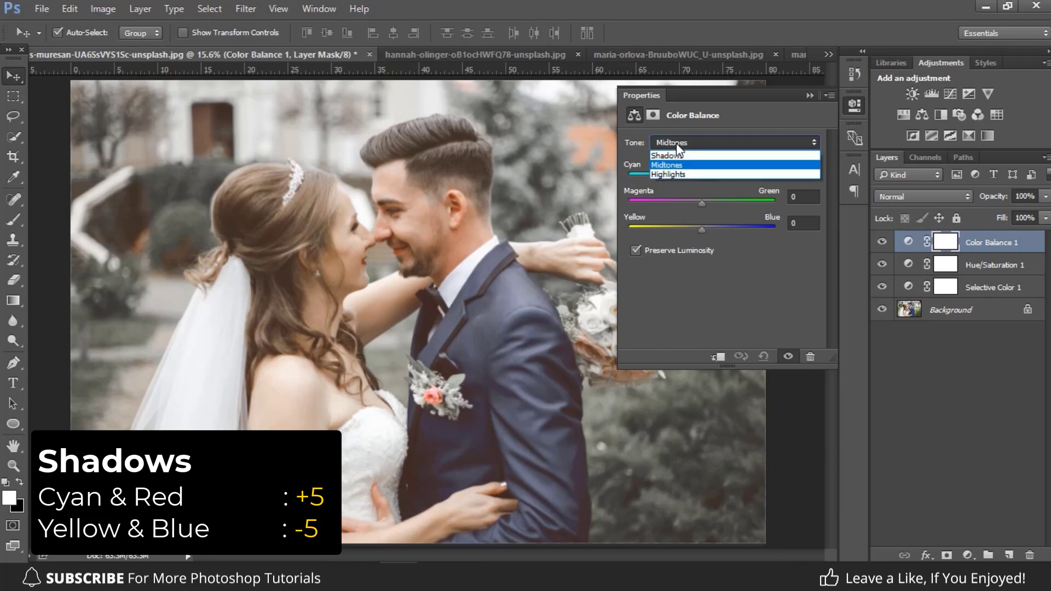
left_click(675, 153)
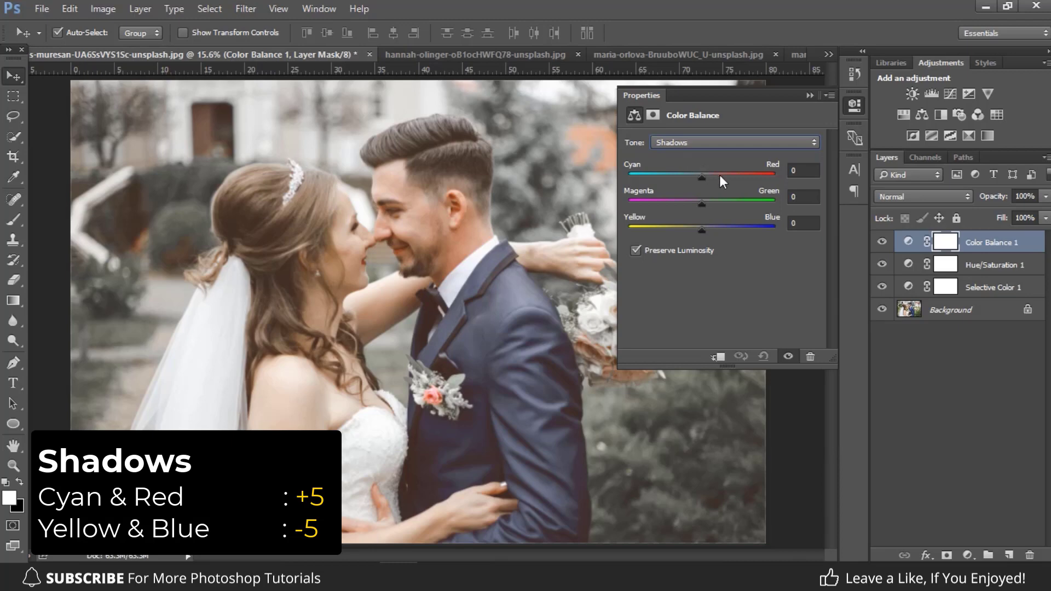
left_click_drag(798, 169, 780, 168)
type("5")
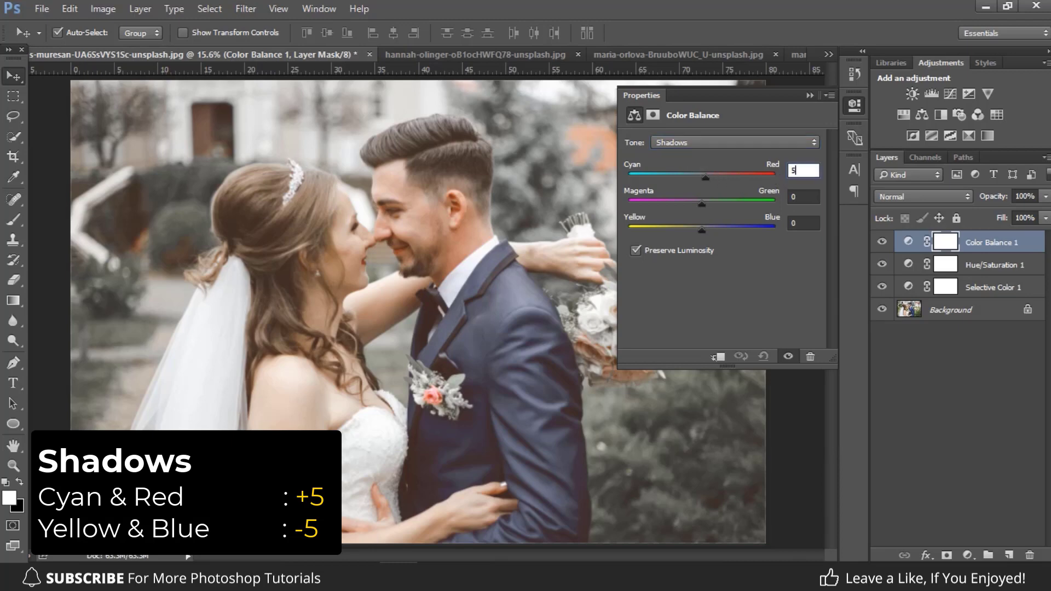
left_click_drag(798, 223, 784, 225)
type("-")
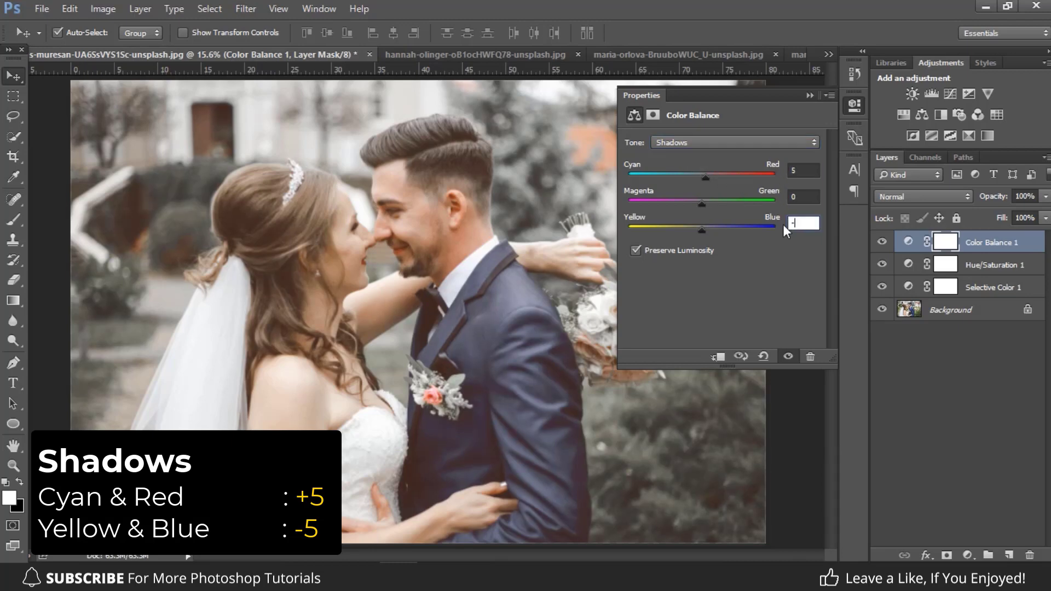
type("5")
left_click(799, 198)
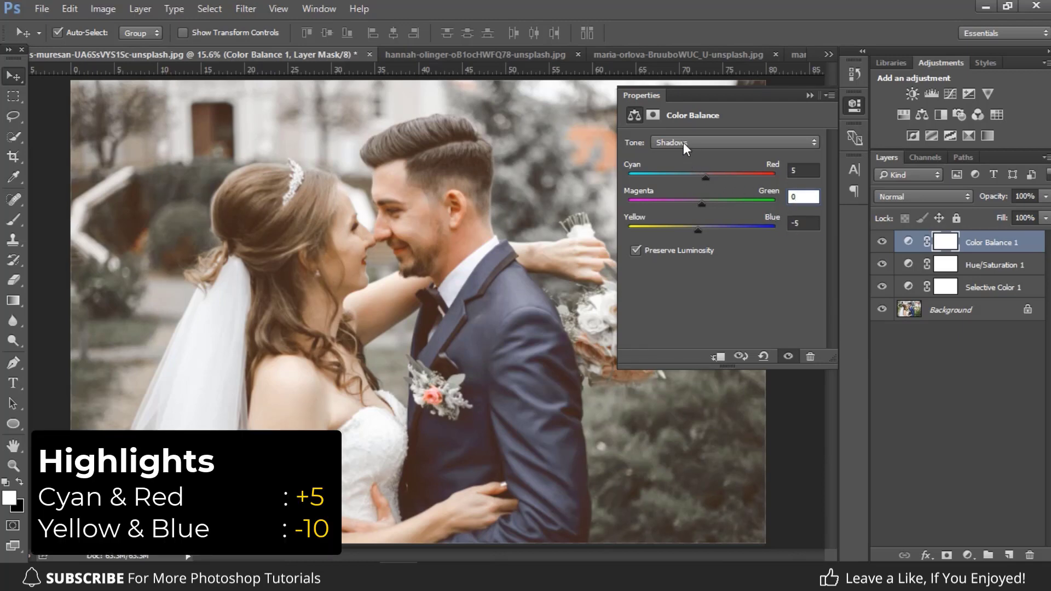
Step: Set the Highlights tone of the Color Balance adjustment to Cyan–Red +5 and Yellow–Blue -10
left_click(683, 142)
left_click(678, 173)
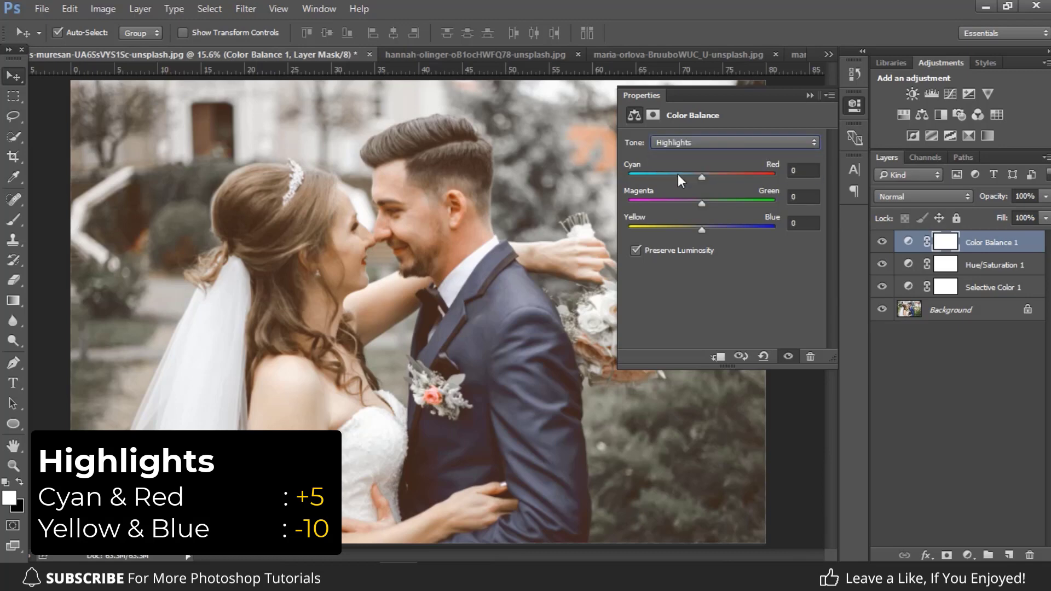
left_click(797, 172)
type("5")
left_click(800, 219)
left_click_drag(798, 223, 790, 222)
type("-10")
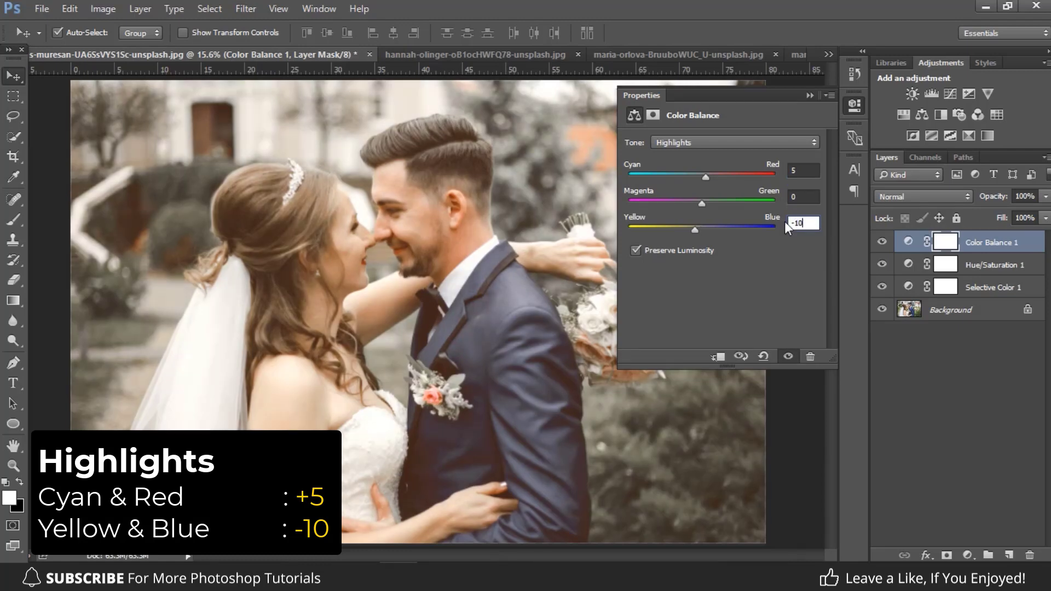
left_click(801, 196)
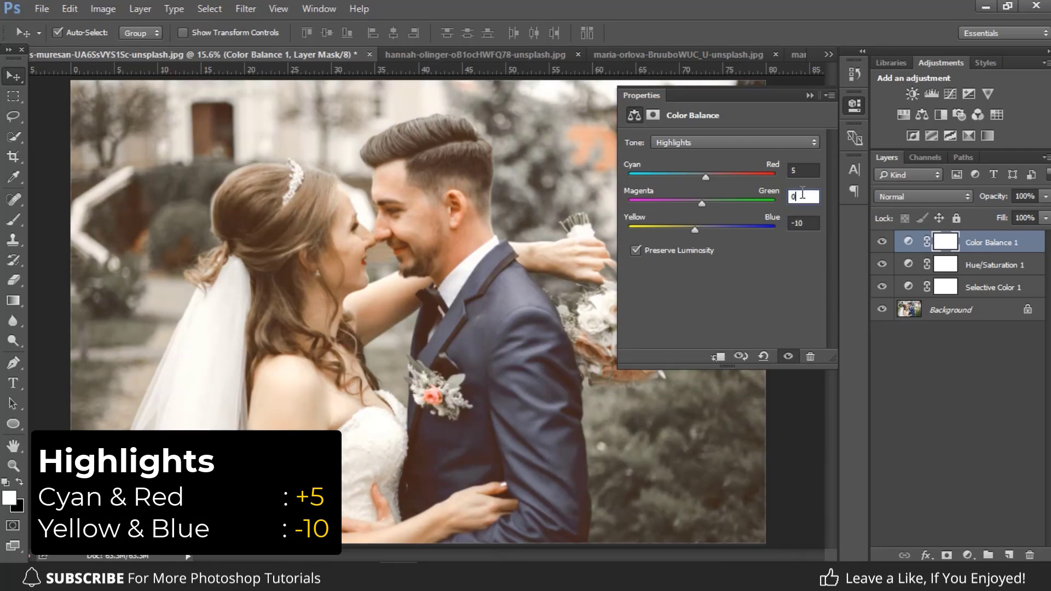
Step: Collapse the adjustment properties and compare the photo with the Color Balance layer hidden and shown
left_click(810, 96)
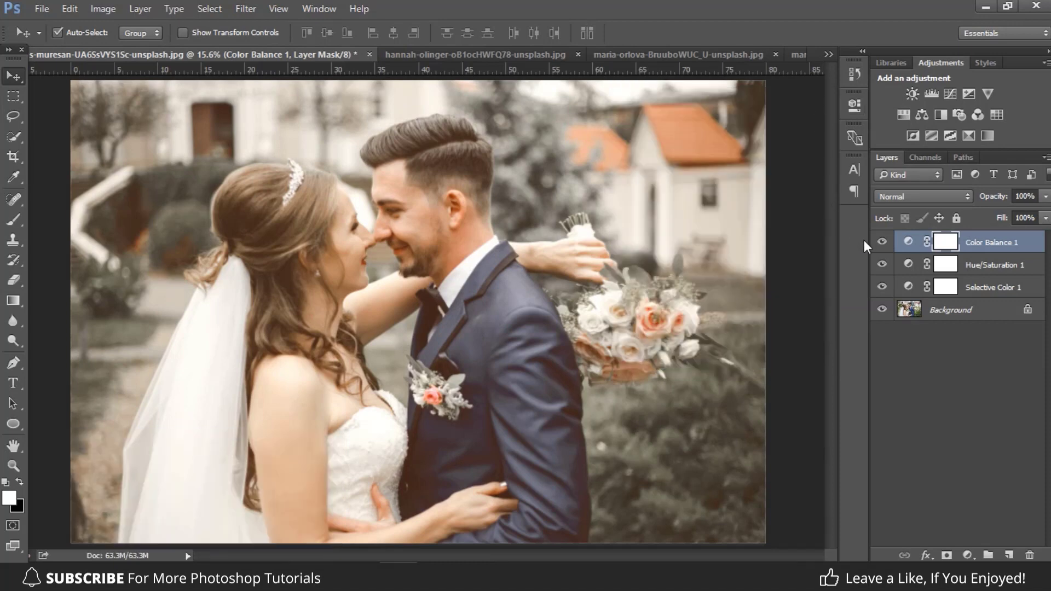
left_click(881, 243)
left_click(881, 243)
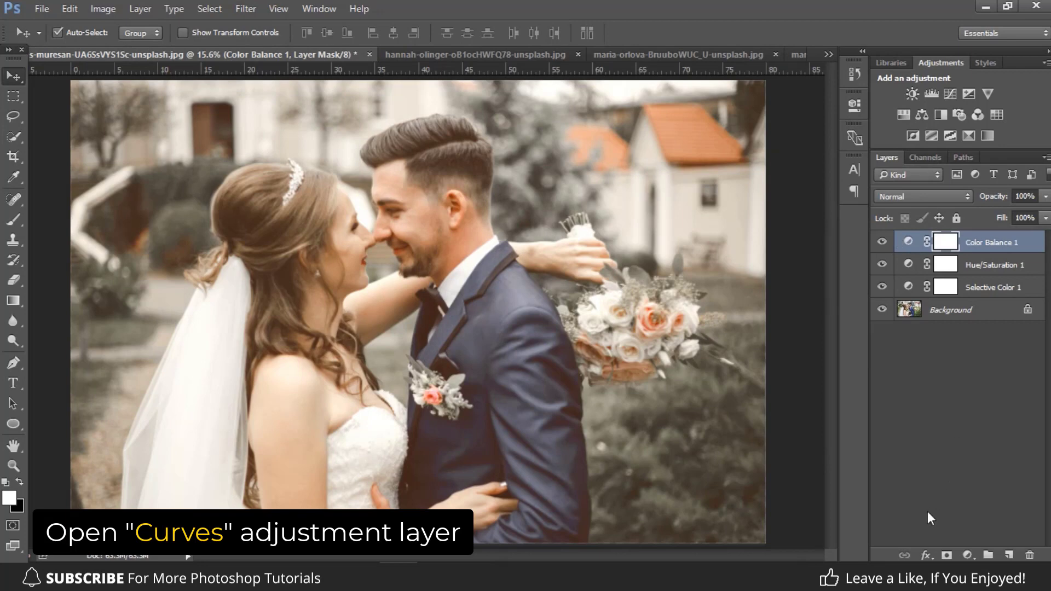
Step: Add a Curves adjustment layer and fade its RGB curve by slightly raising the black point and lowering the white point
left_click(969, 554)
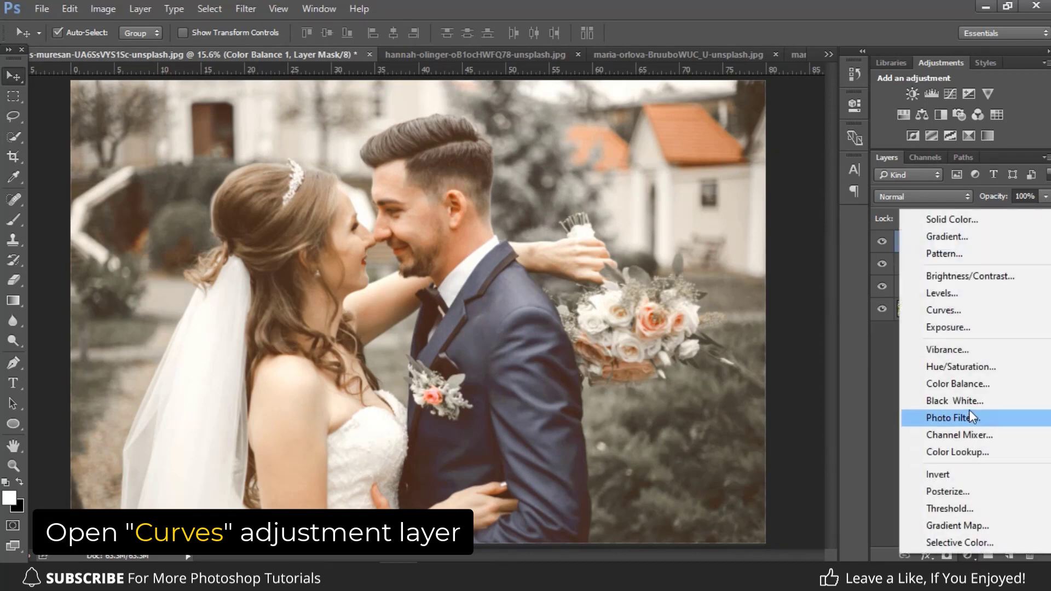
left_click(956, 311)
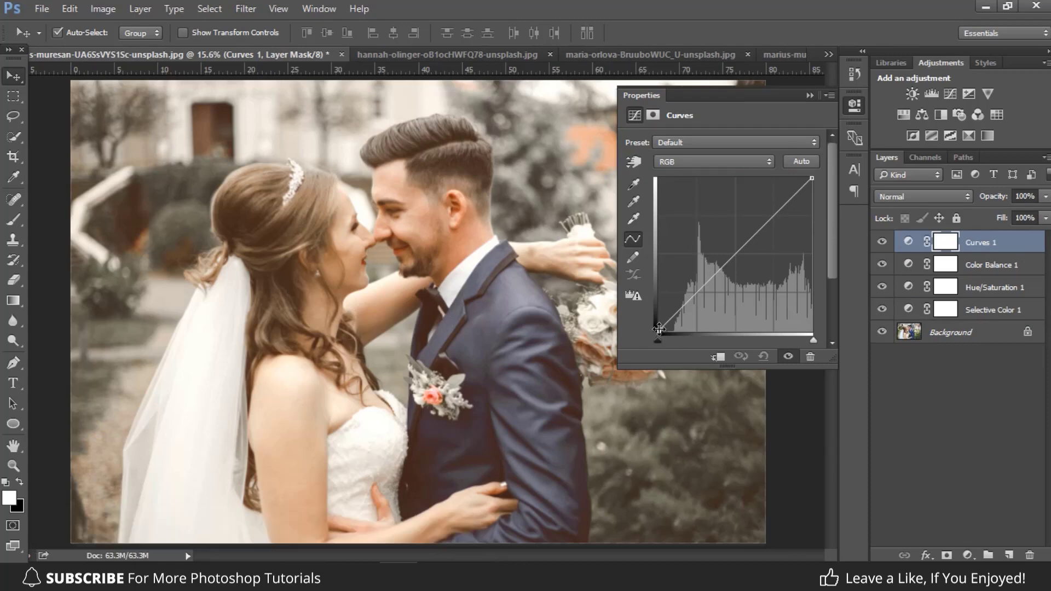
left_click_drag(660, 330, 660, 327)
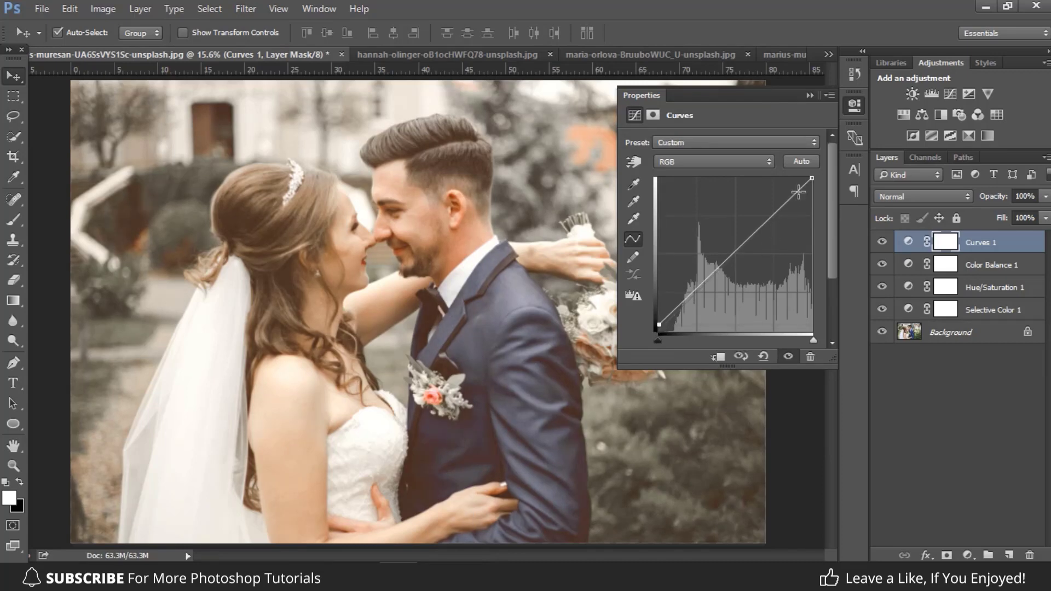
left_click_drag(812, 179, 811, 186)
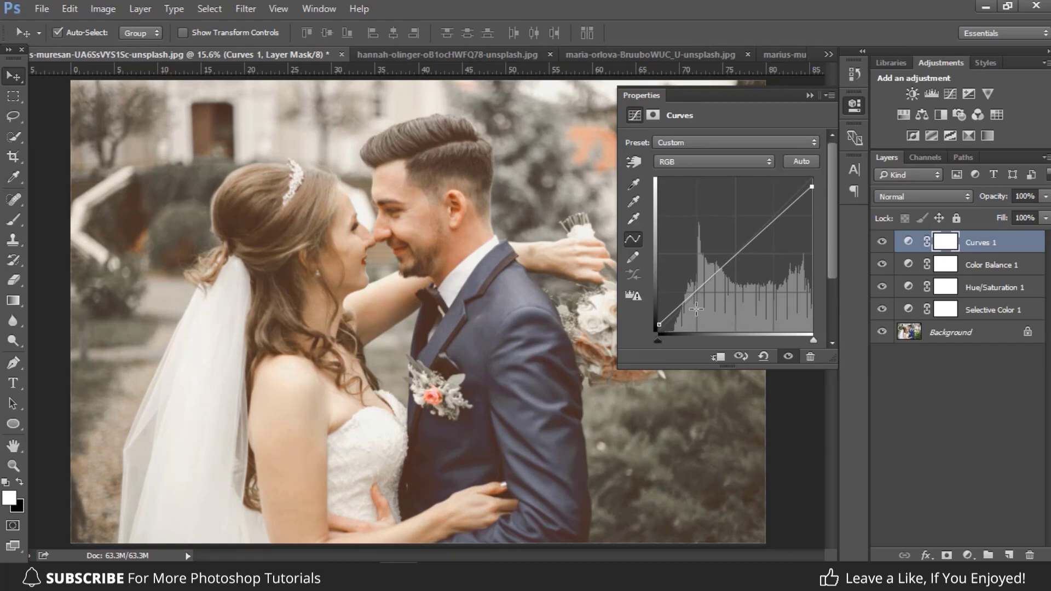
Step: Lower the white point of the Blue channel slightly in the Curves adjustment to warm the highlights
left_click(704, 161)
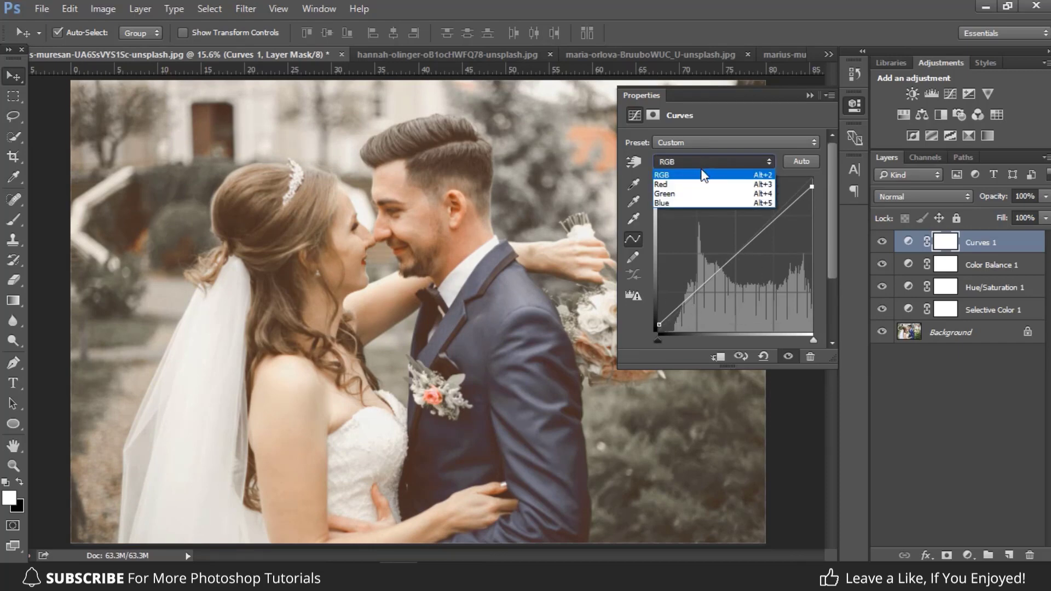
left_click(675, 203)
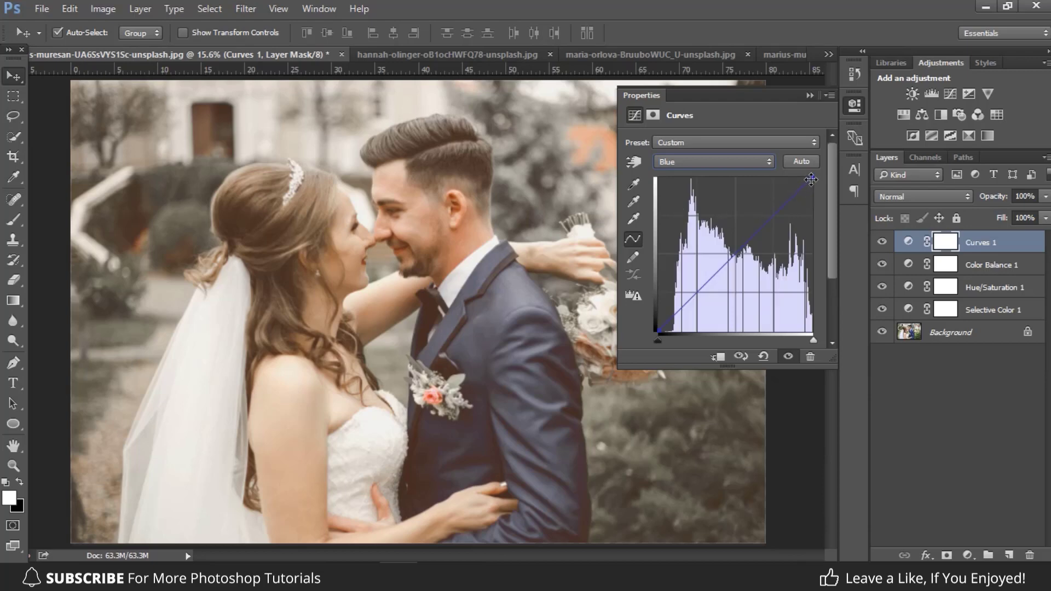
left_click_drag(811, 179, 811, 190)
Step: Collapse the adjustment properties and compare the photo without the Curves layer, and without any adjustment layers, against the graded version
left_click(809, 95)
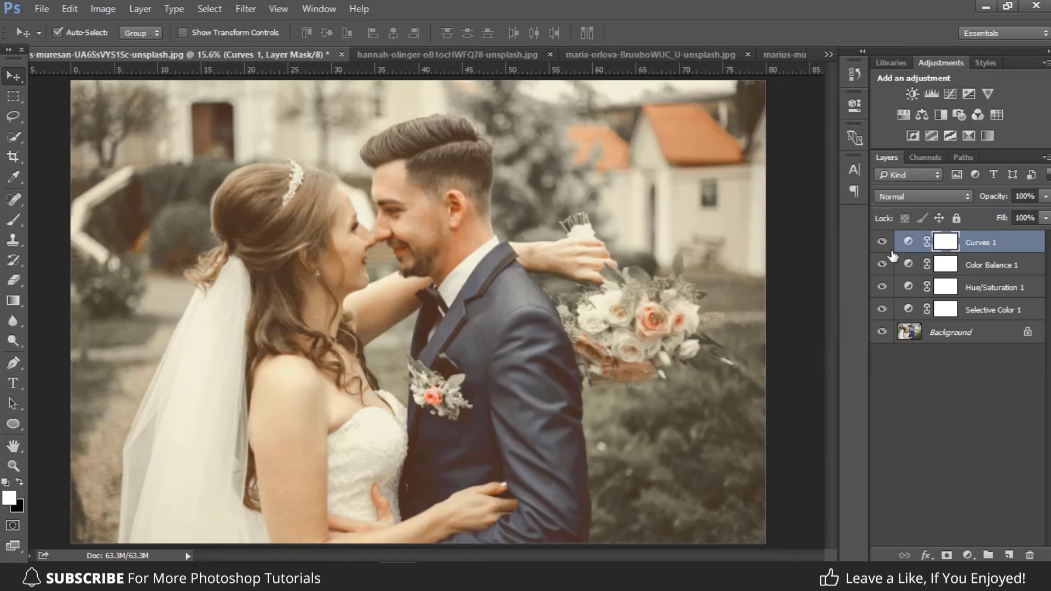
left_click(882, 241)
left_click(882, 242)
left_click(882, 332, "alt")
left_click(882, 332, "alt")
Step: Copy all four adjustment layers into the open photo of the bride beside the tree and compare it with the original
left_click(974, 309)
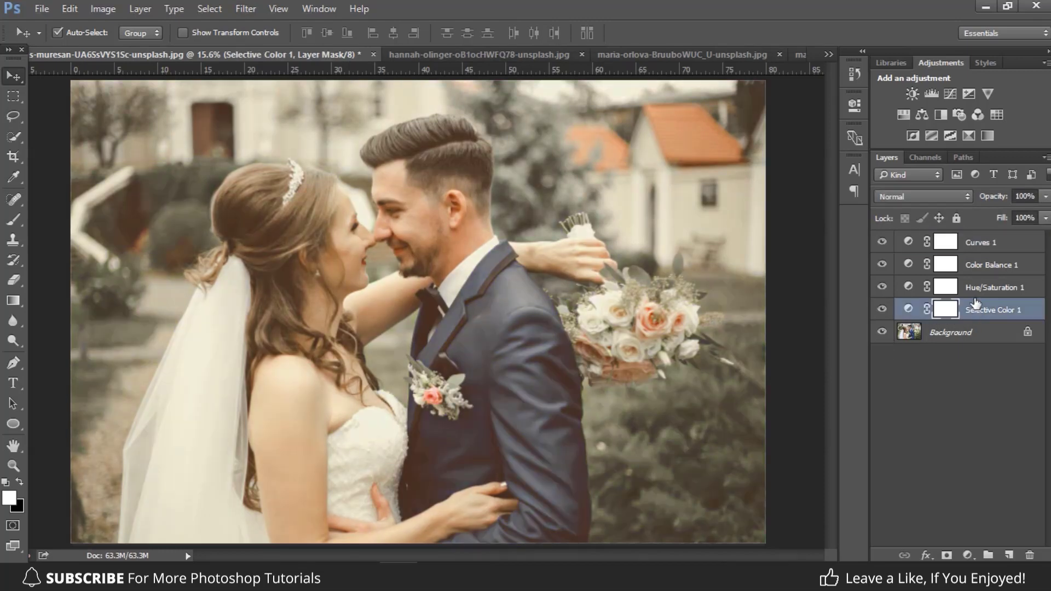
left_click(979, 248, "shift")
key("ctrl")
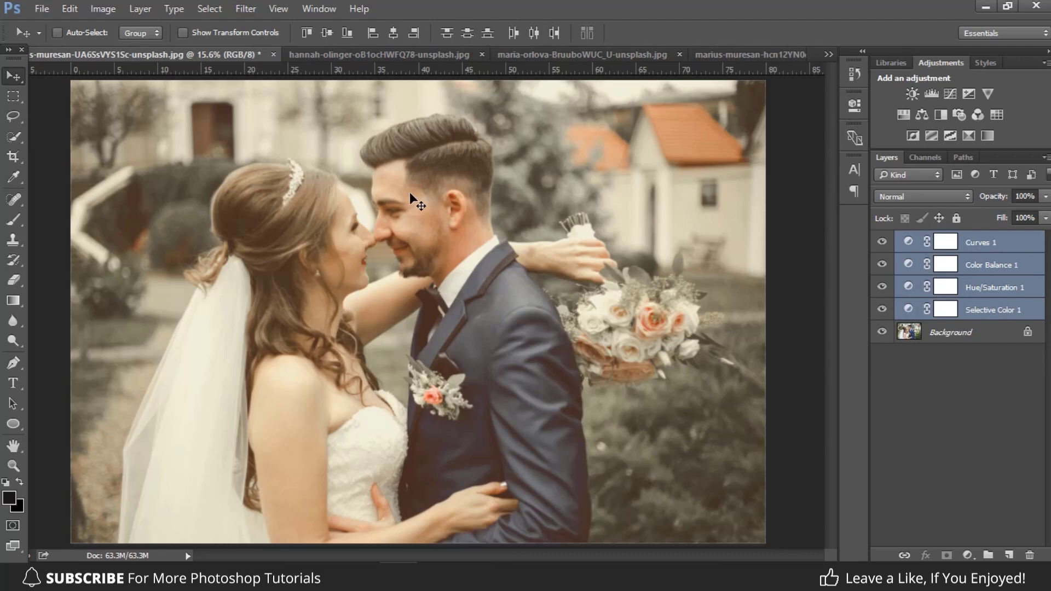
left_click_drag(280, 110, 333, 107)
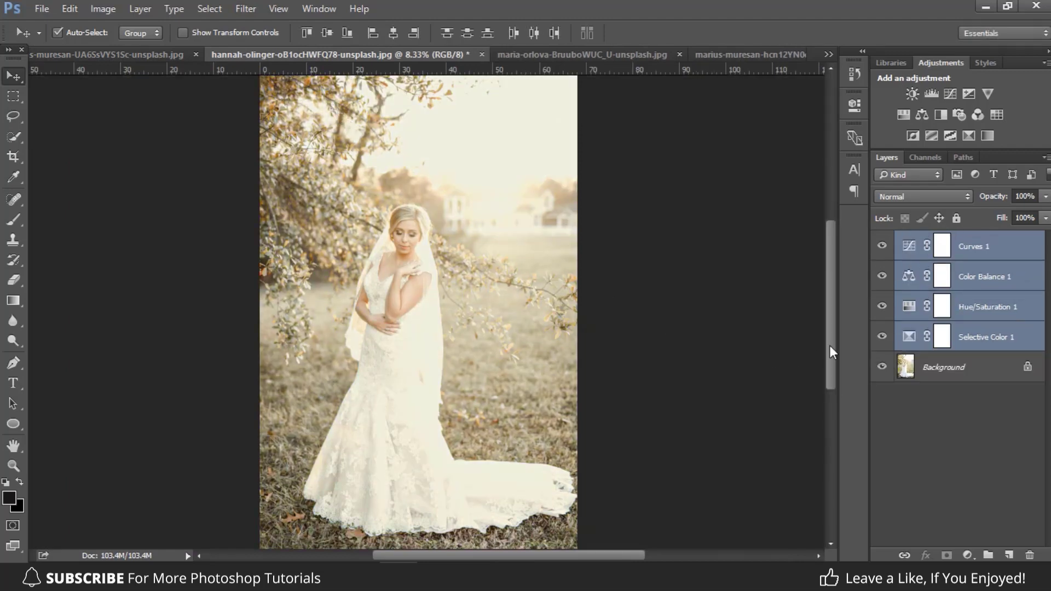
left_click(881, 368, "alt")
left_click(881, 368, "alt")
Step: Copy the four adjustment layers into the photo of the bride on the stone staircase and compare it with the original
left_click_drag(392, 284, 470, 194)
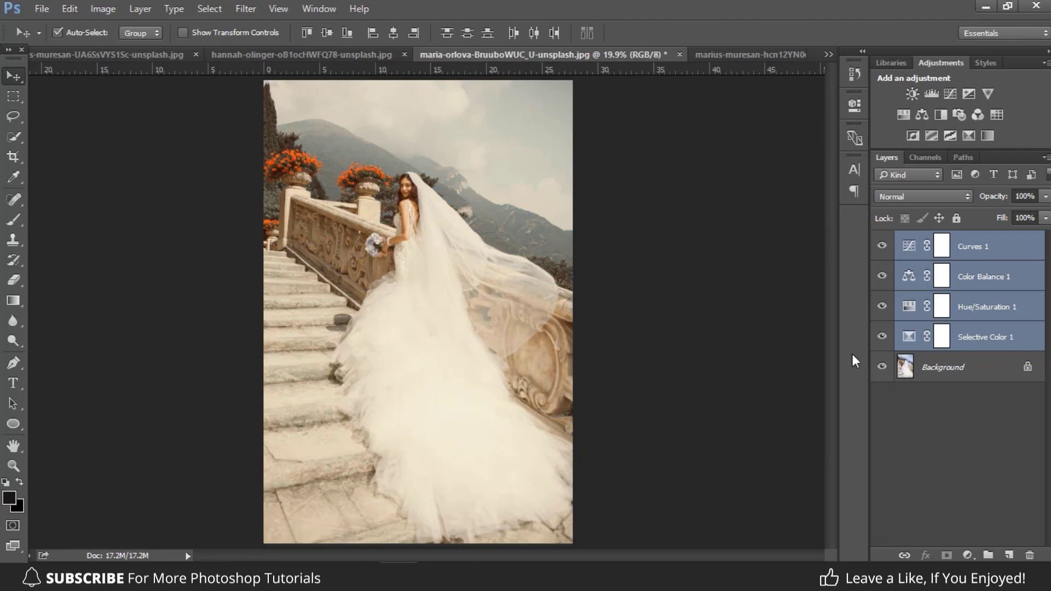
left_click(881, 370, "alt")
left_click(880, 369, "alt")
Step: Copy the four adjustment layers into the photo of the bride in the car window and compare it with the original
key("ctrl+a")
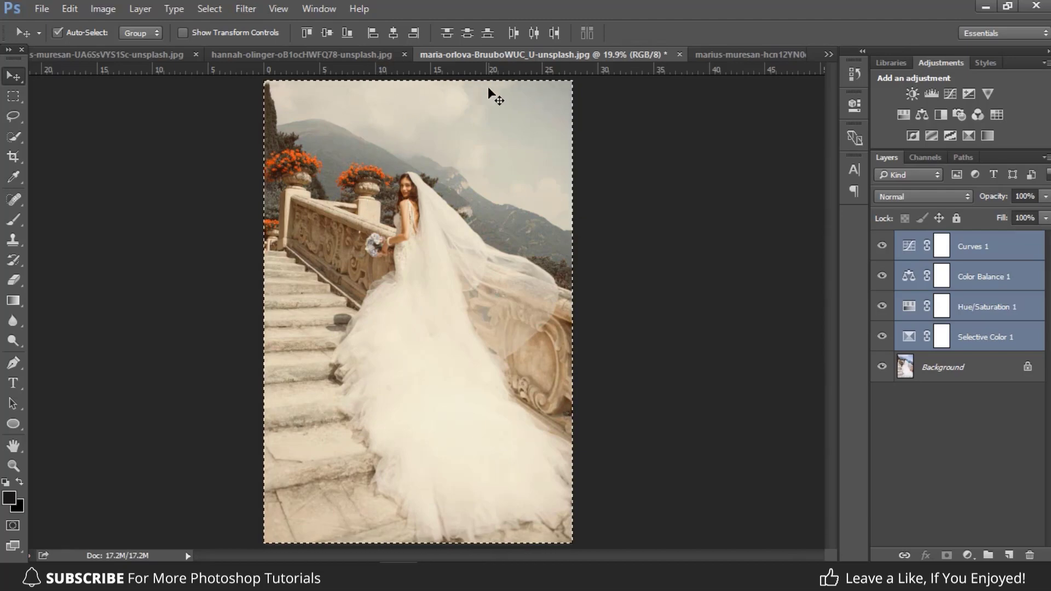
left_click_drag(520, 87, 475, 208)
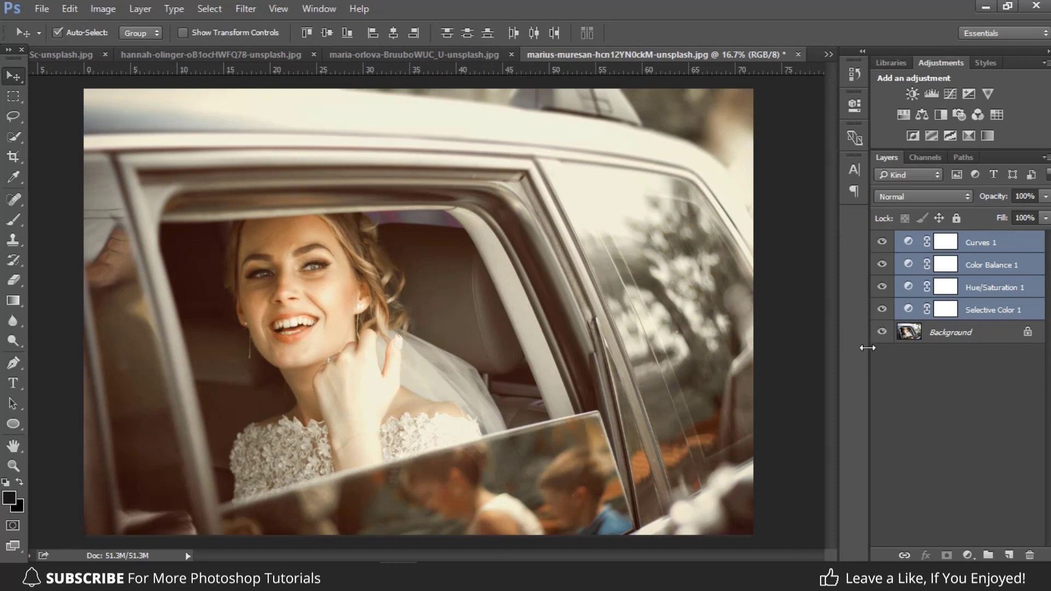
left_click(882, 333, "alt")
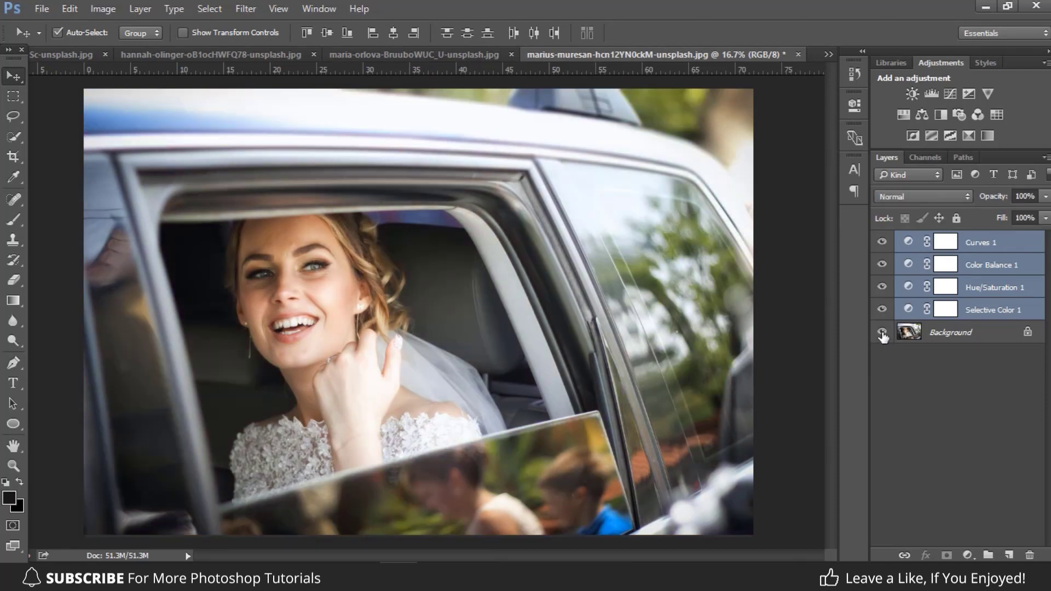